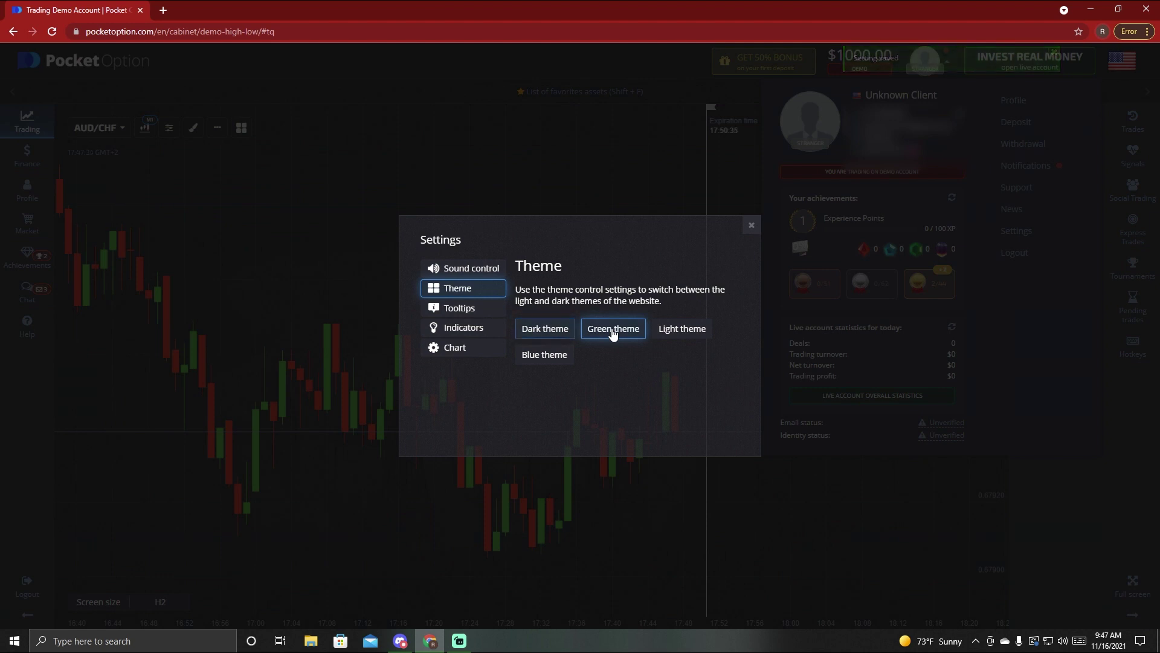
- Switch the site to the Light theme in Settings > Theme
left_click(335, 278)
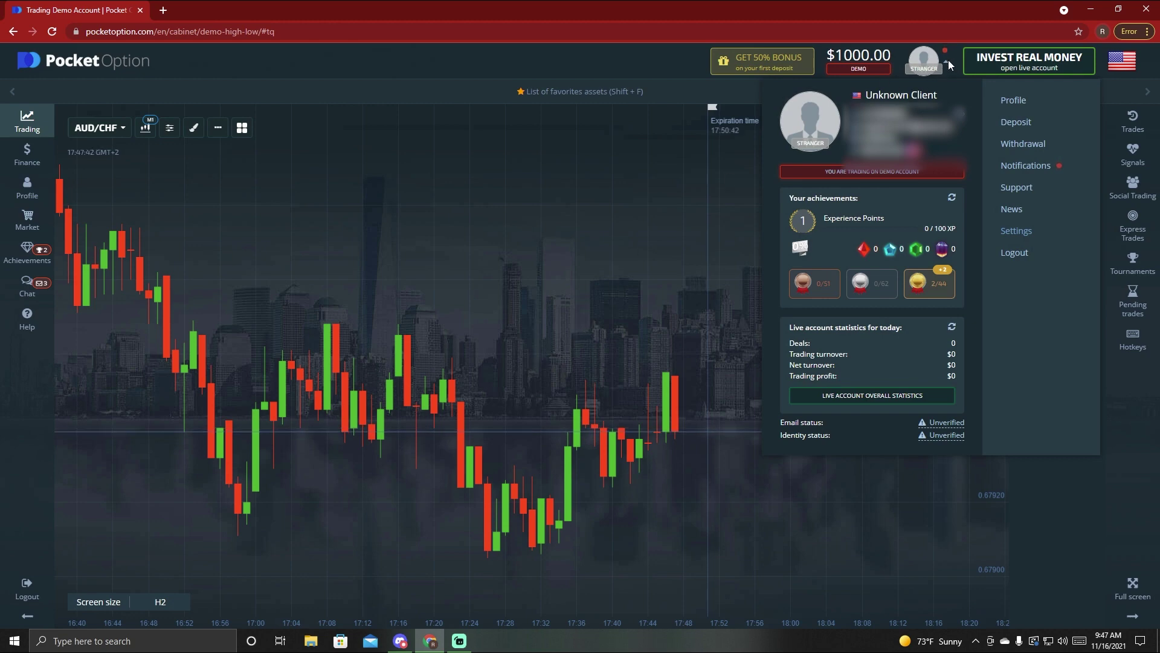
left_click(1016, 230)
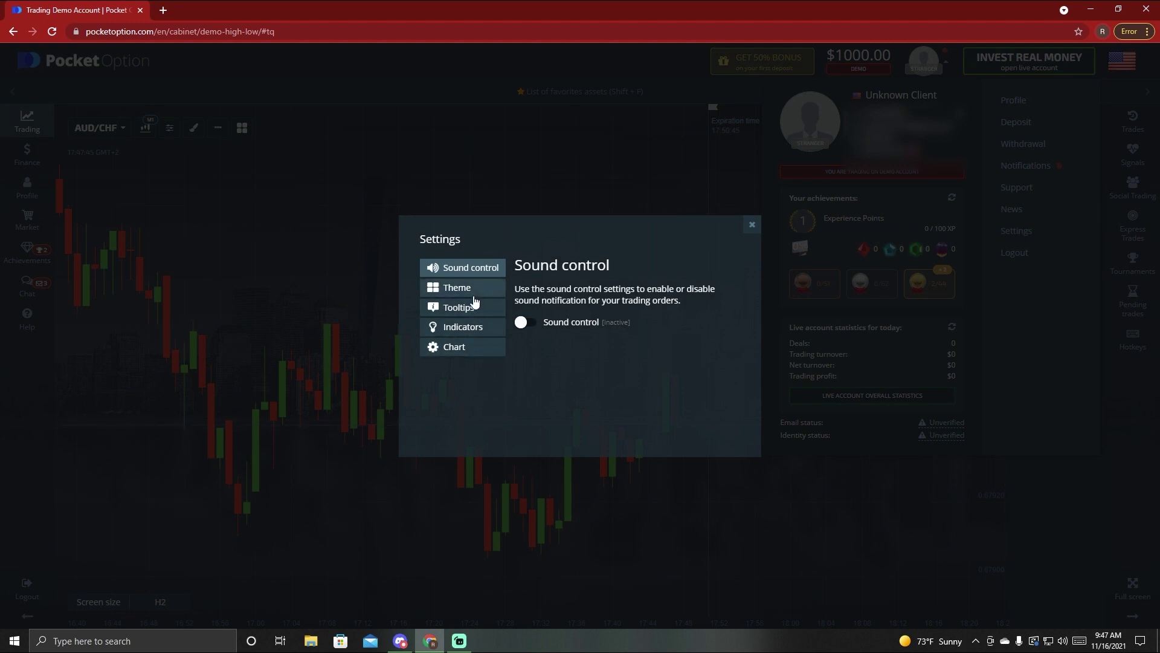
left_click(474, 289)
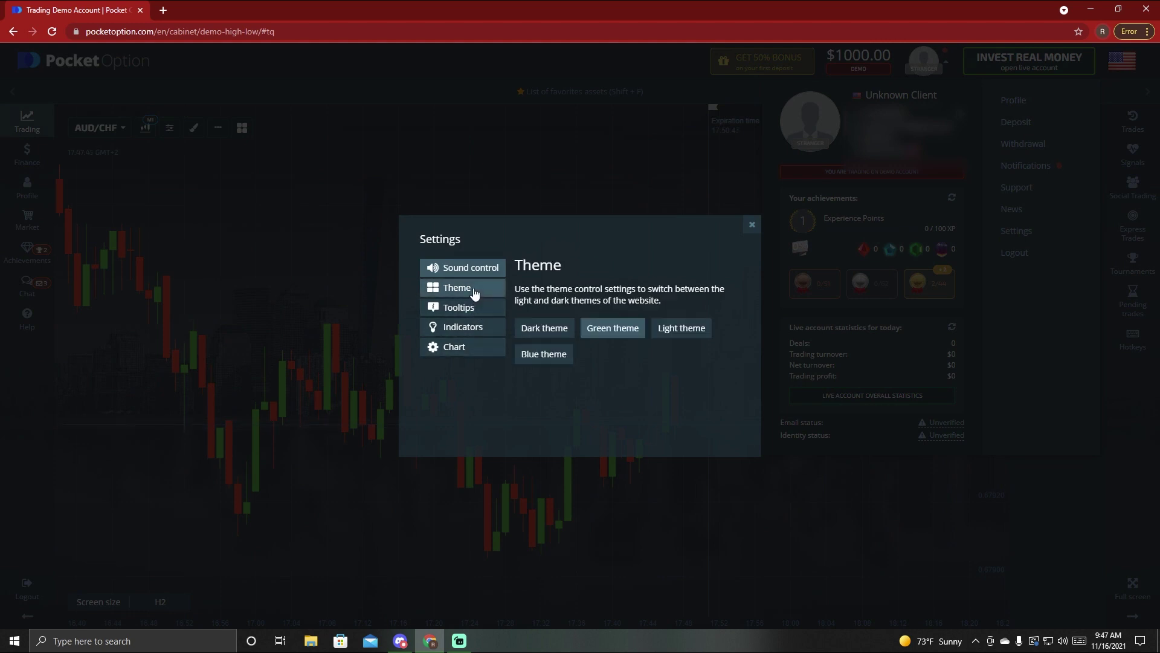
left_click(672, 327)
left_click(362, 315)
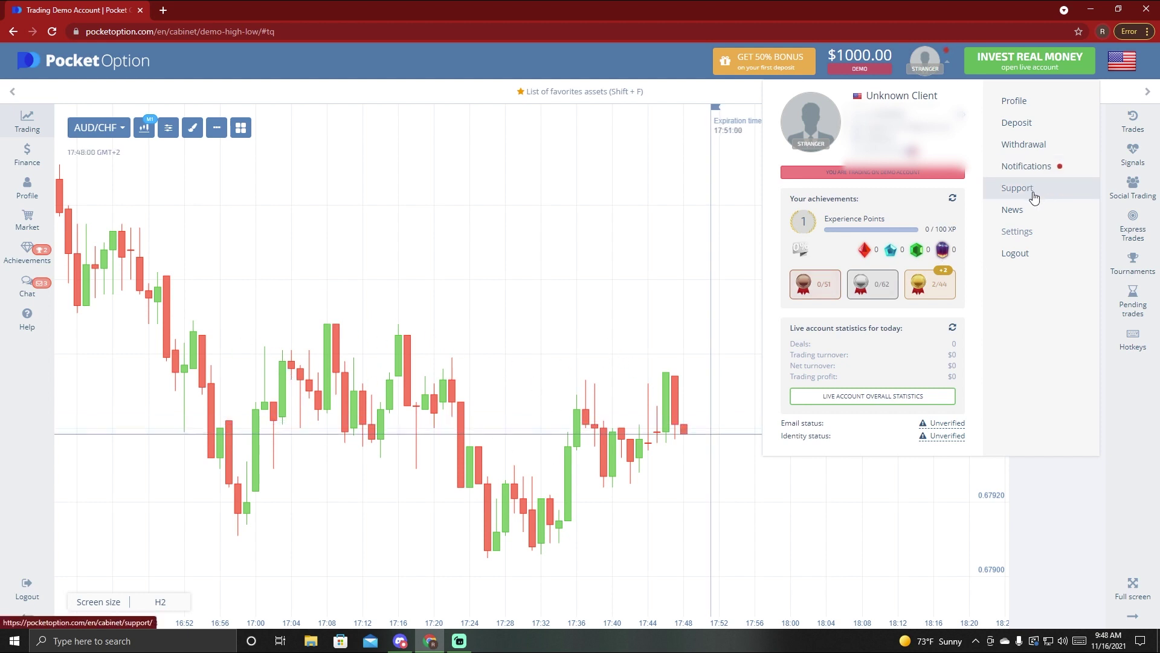
- Switch the site back to the Green theme and close Settings
left_click(1029, 232)
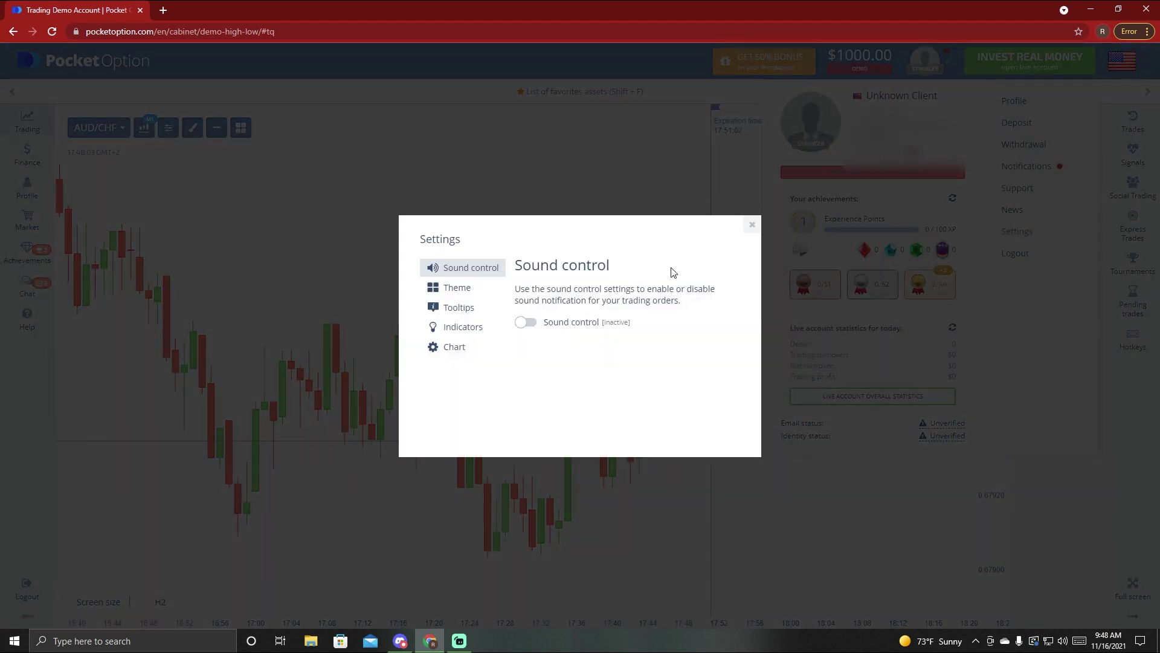
left_click(454, 288)
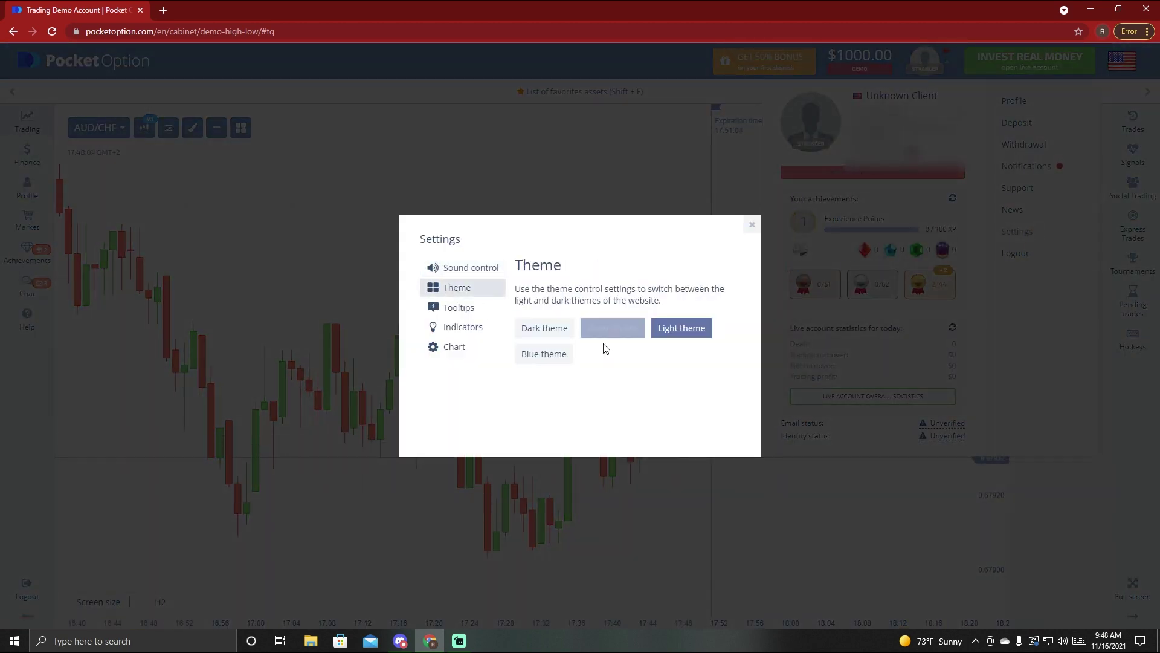
left_click(634, 331)
left_click(483, 269)
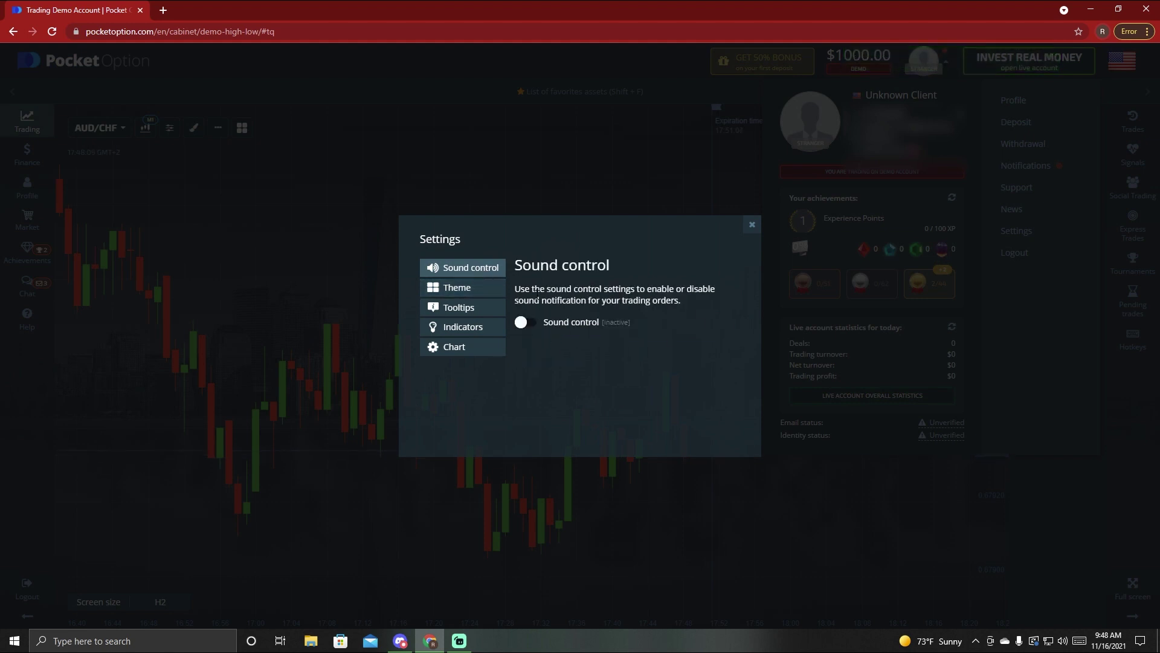
left_click(752, 225)
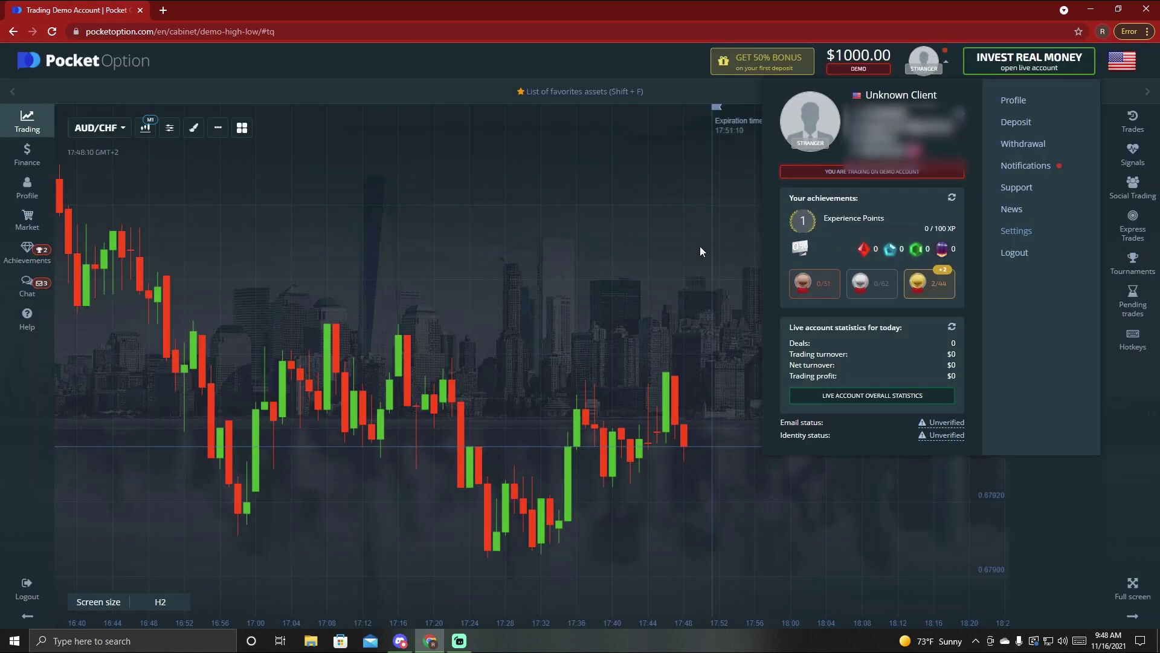
- Send an email verification link from Profile and confirm it from the Pocket Option email in Gmail
left_click(1027, 106)
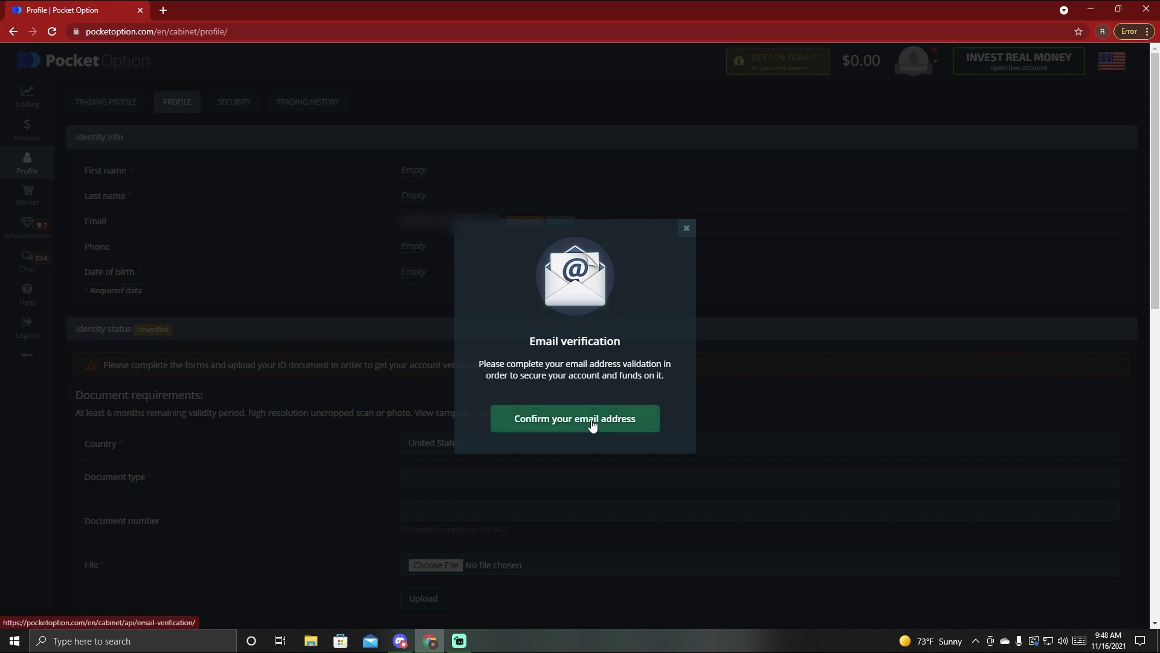
left_click(591, 419)
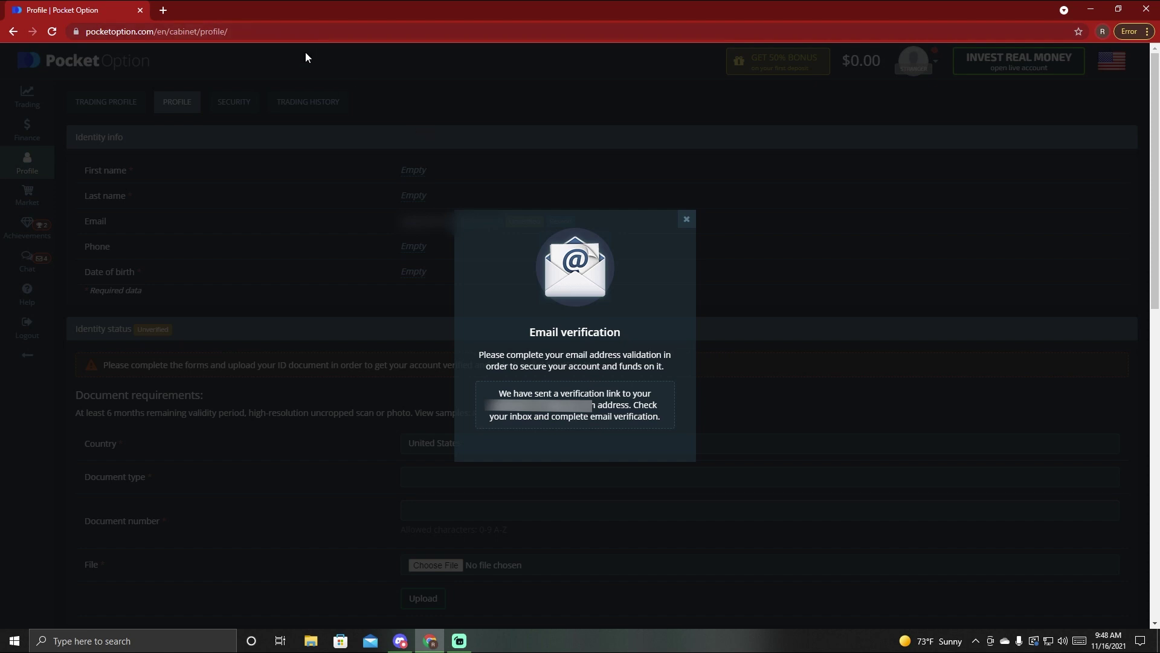
left_click(158, 7)
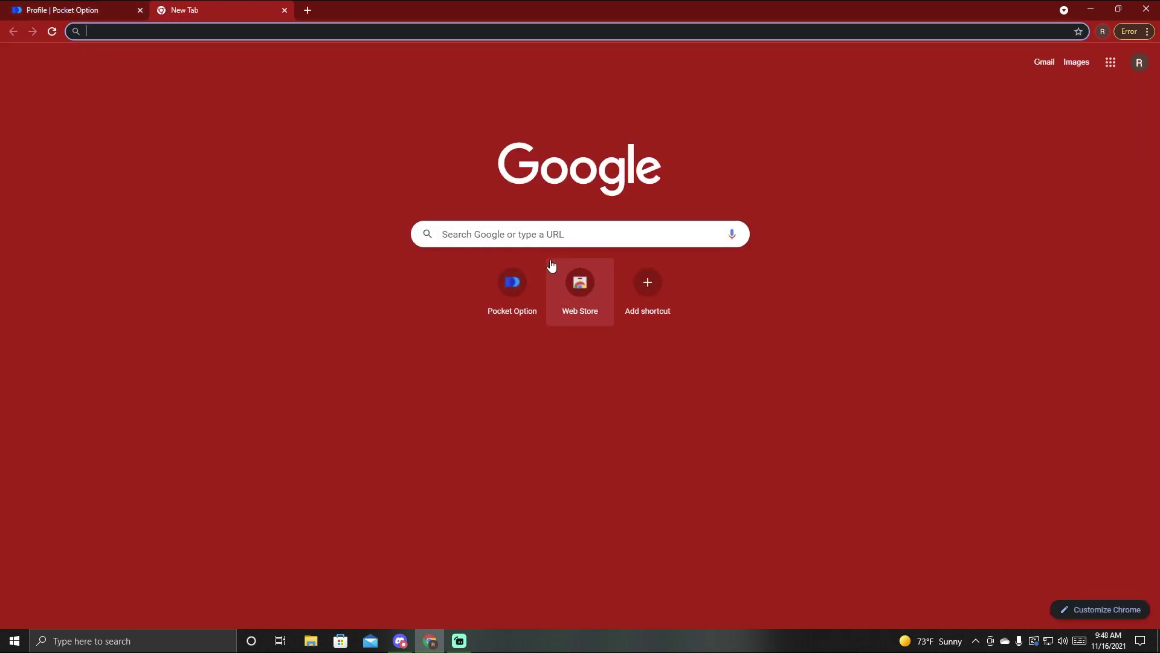
left_click(1045, 62)
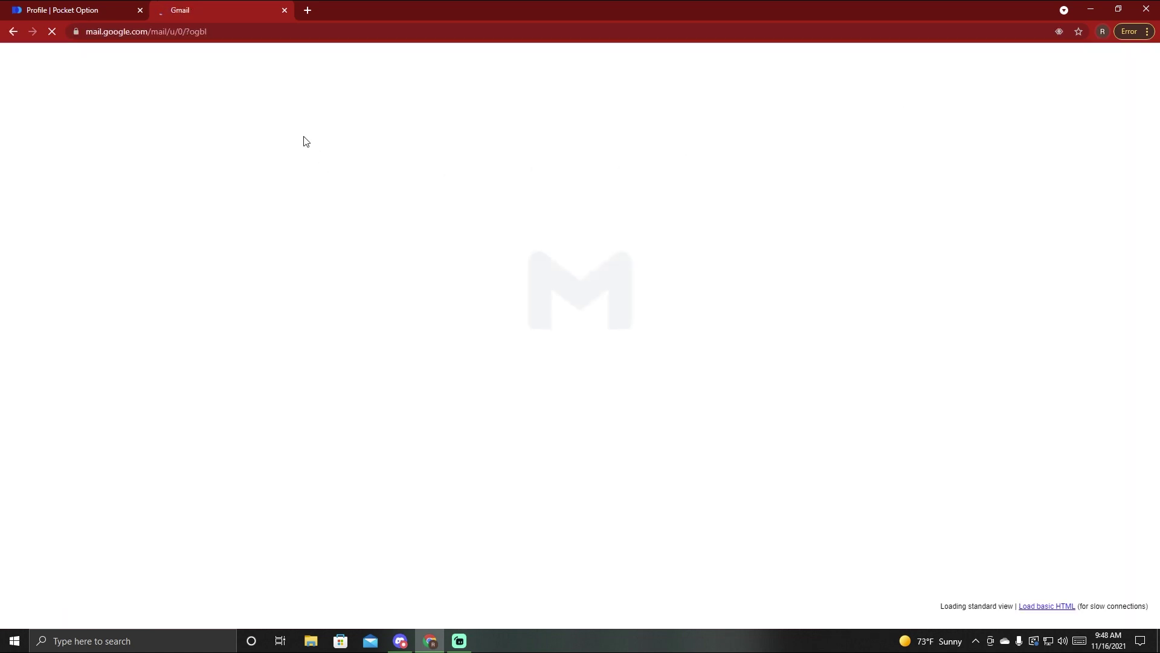
left_click(343, 254)
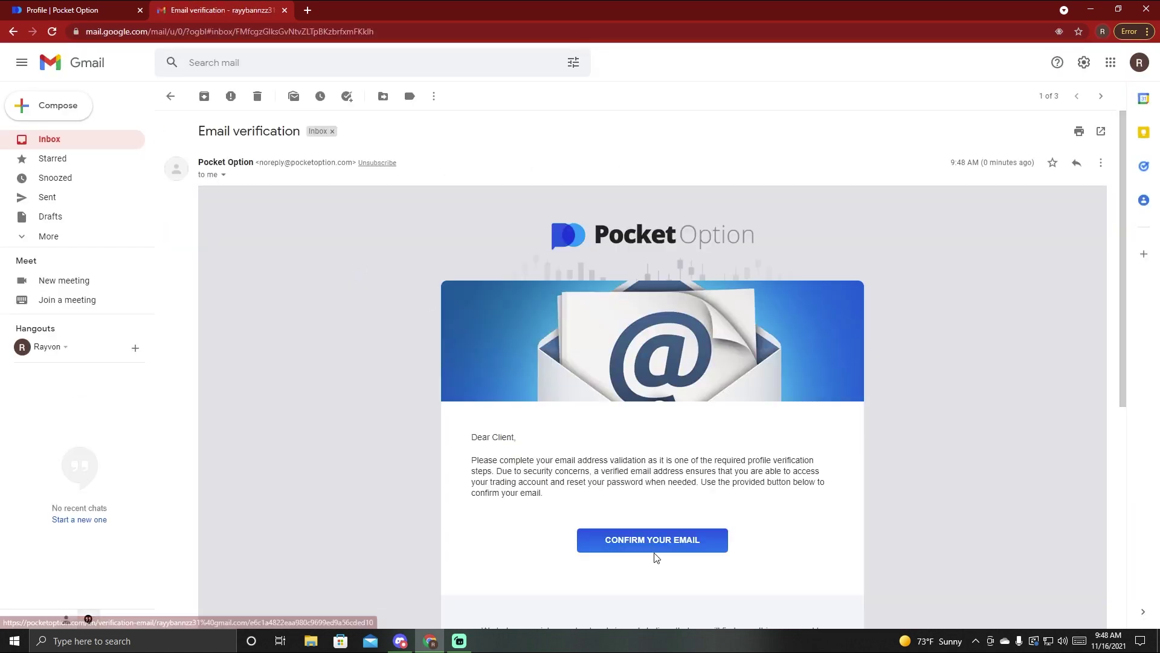
left_click(652, 542)
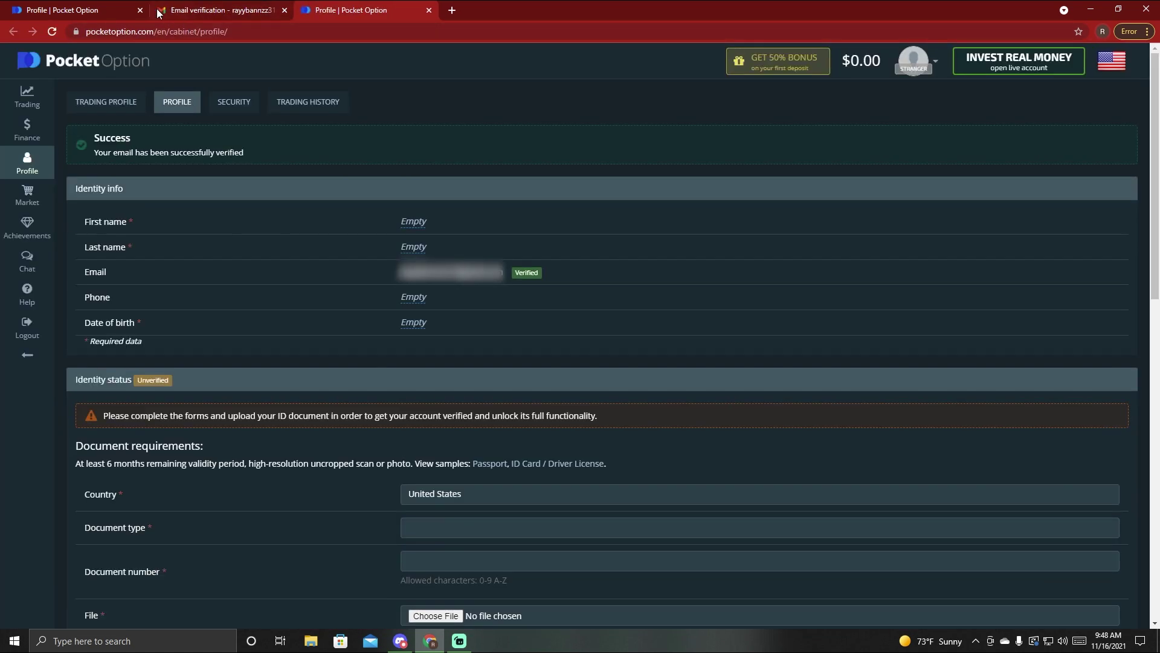
- Enter and save the account holder's first name and last name on the profile
left_click(140, 10)
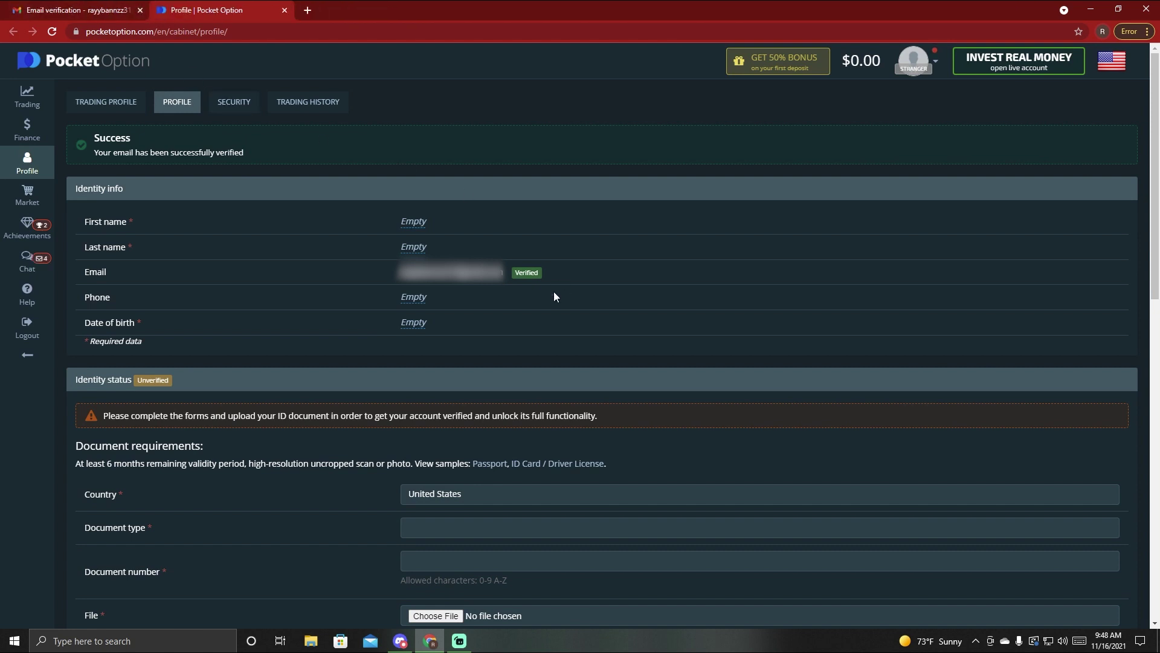
left_click(416, 230)
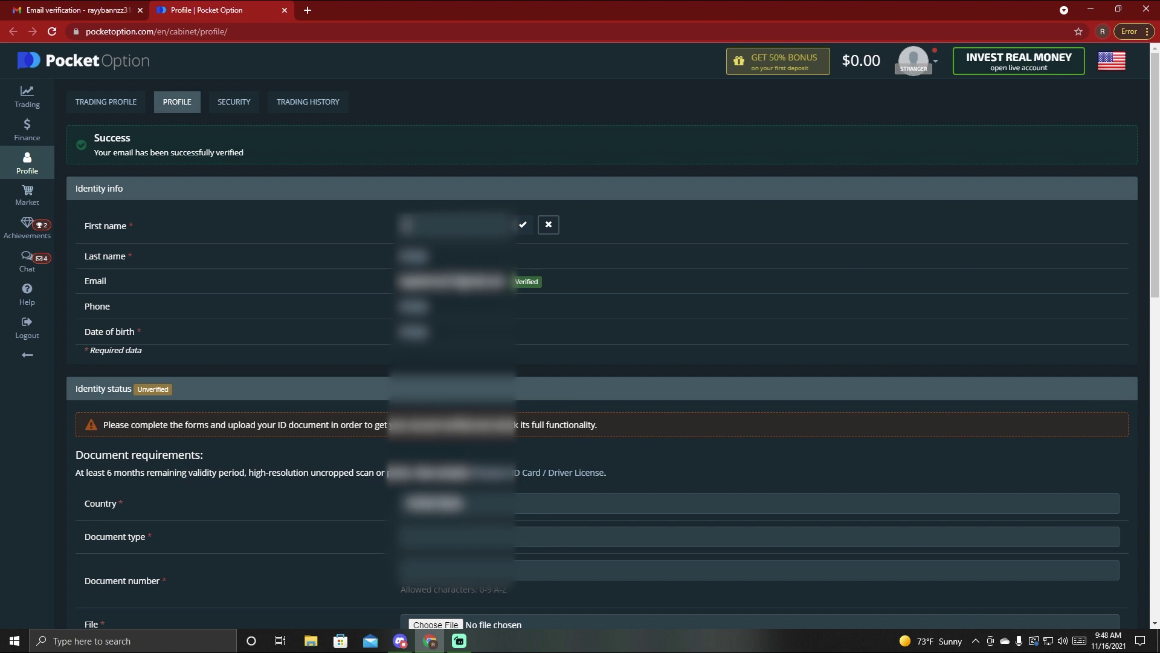
type("Rayy")
left_click(523, 224)
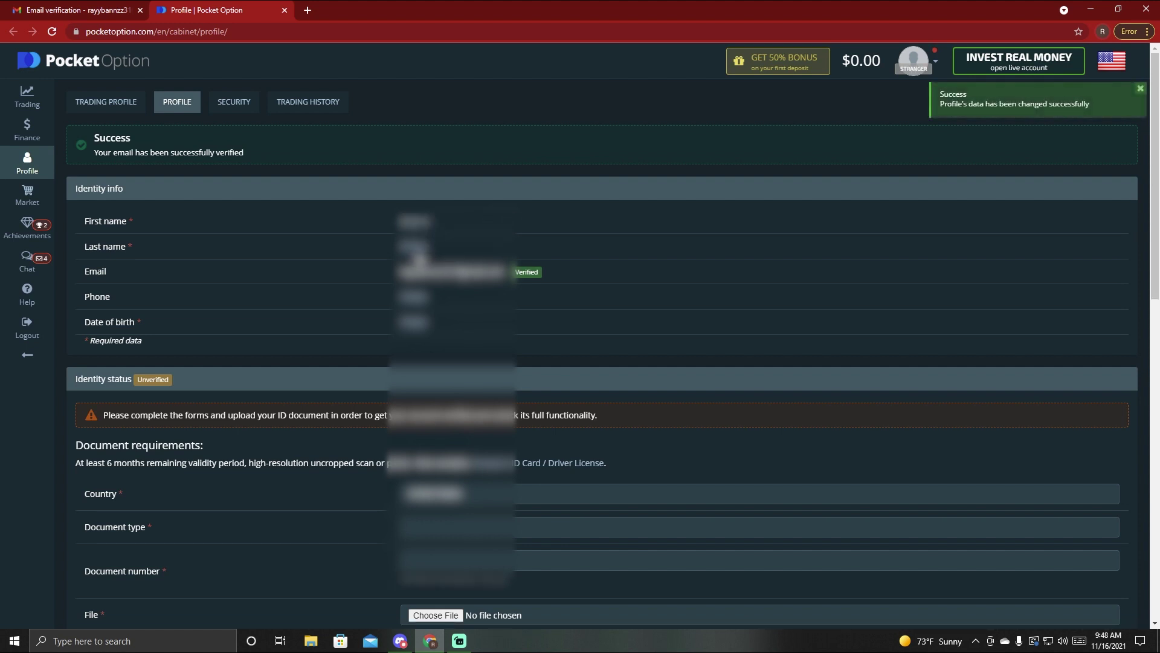
left_click(411, 247)
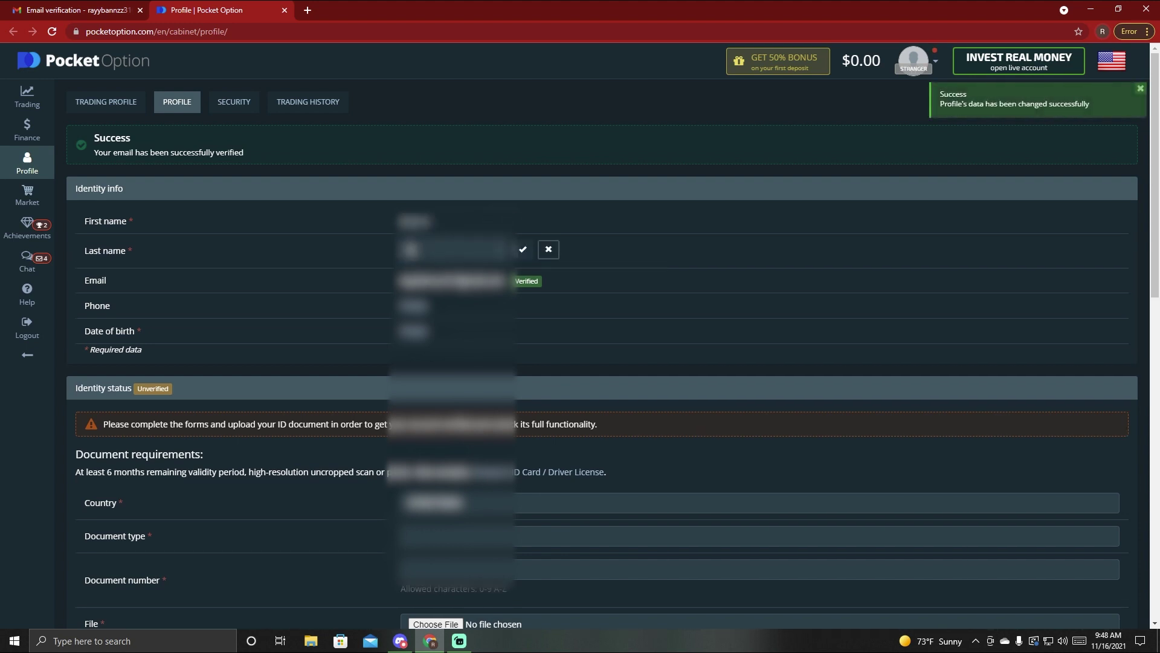
type("Bannzz")
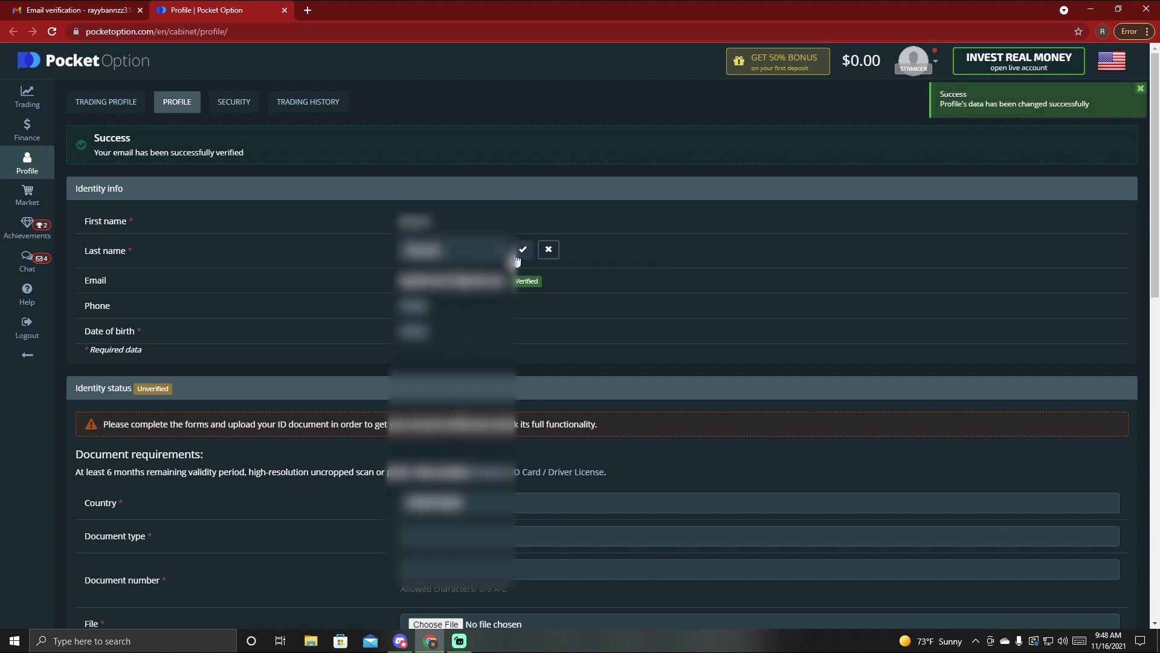
left_click(524, 250)
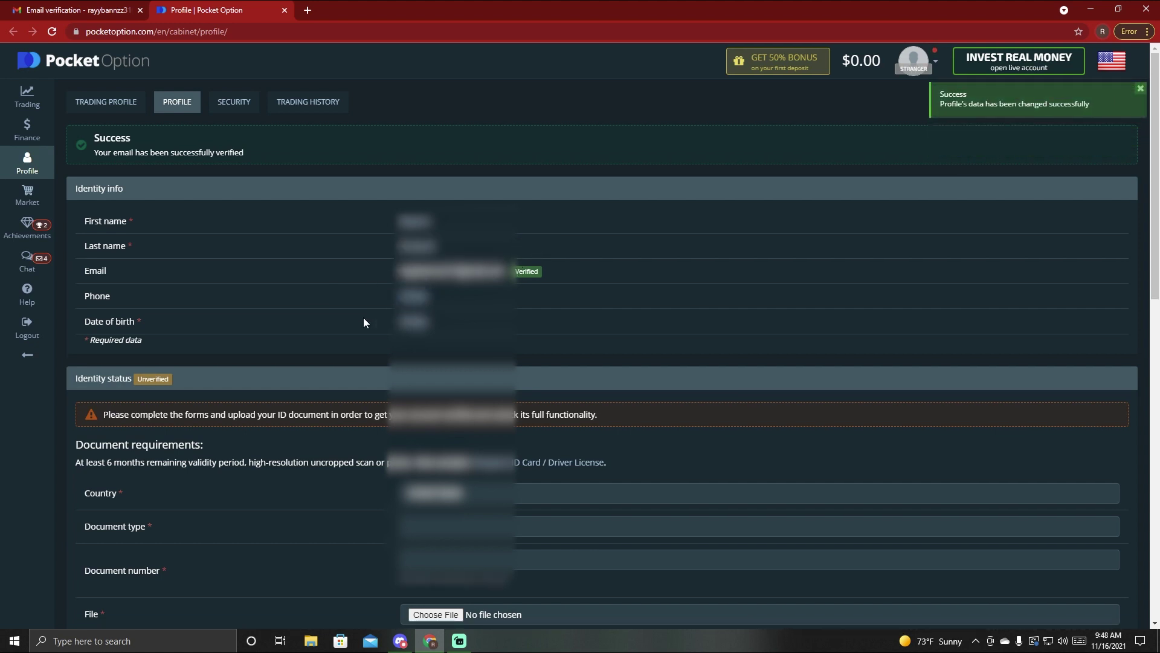
- Choose the day, month and year of birth and save the date of birth
left_click(417, 322)
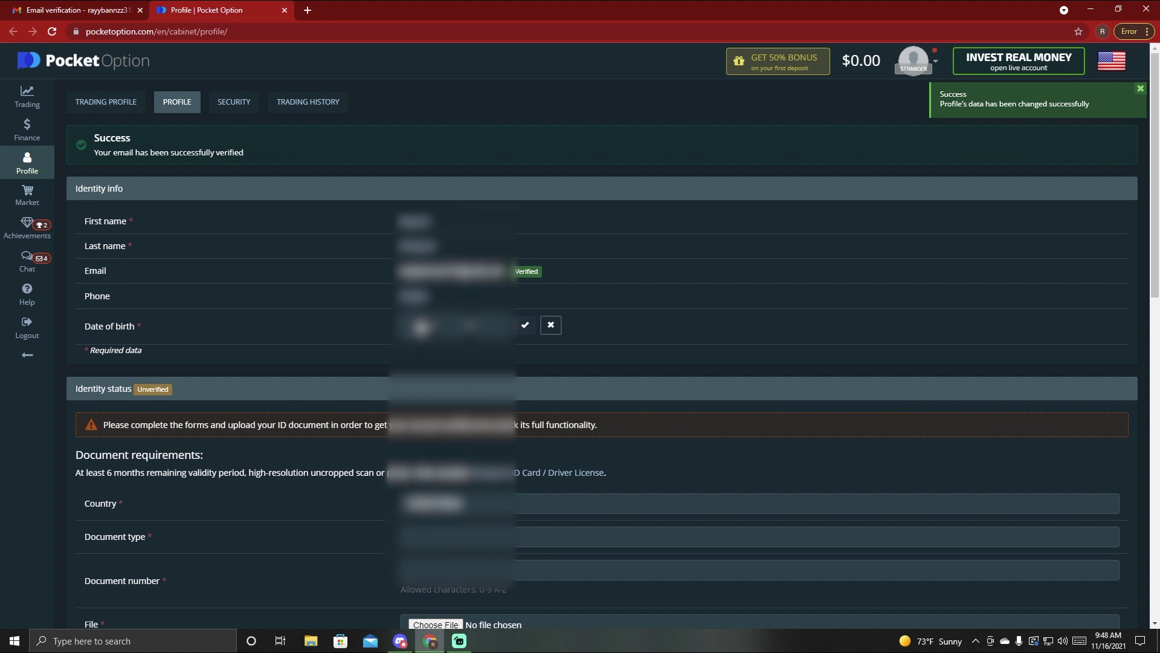
left_click(415, 325)
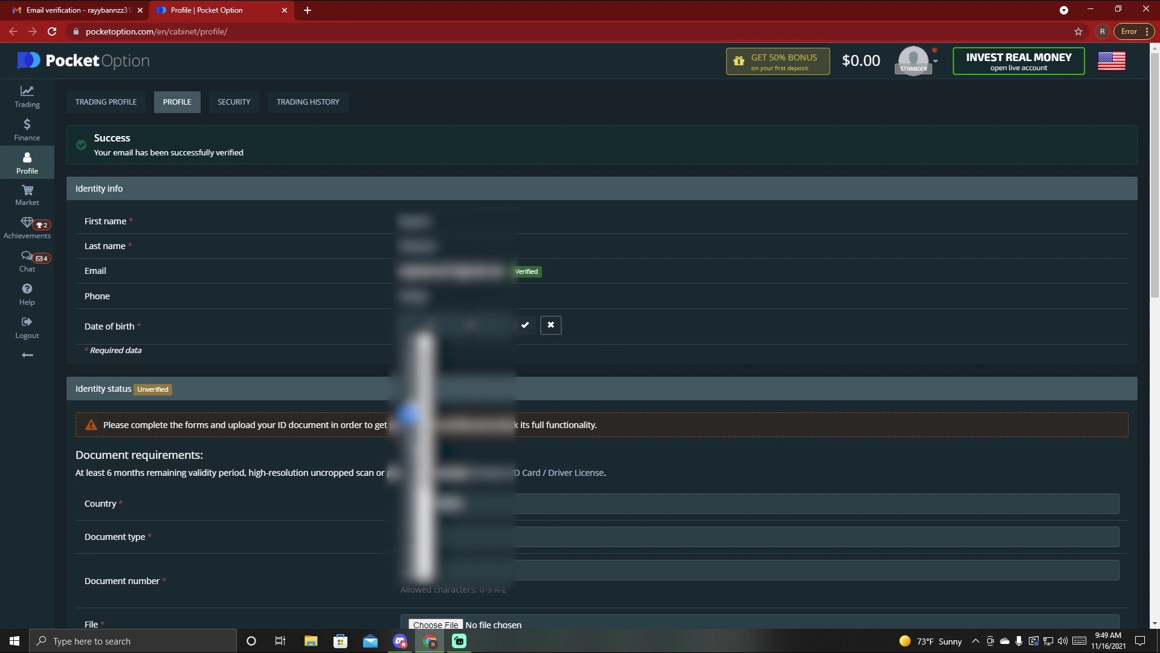
left_click(409, 369)
left_click(456, 327)
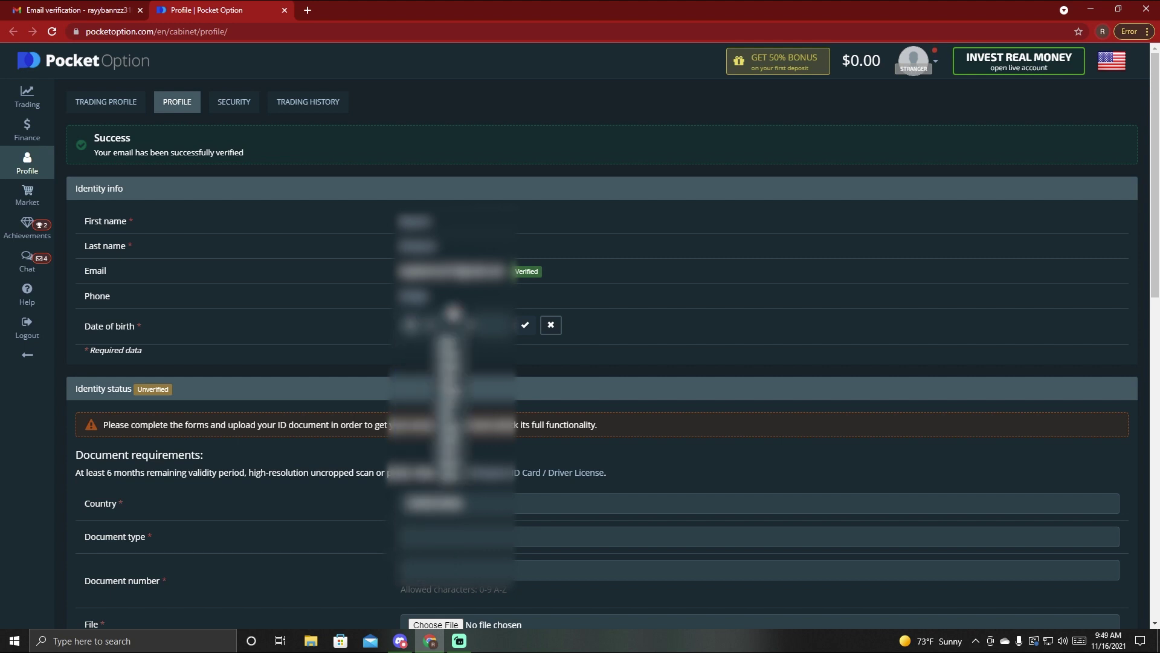
left_click(448, 355)
left_click(413, 325)
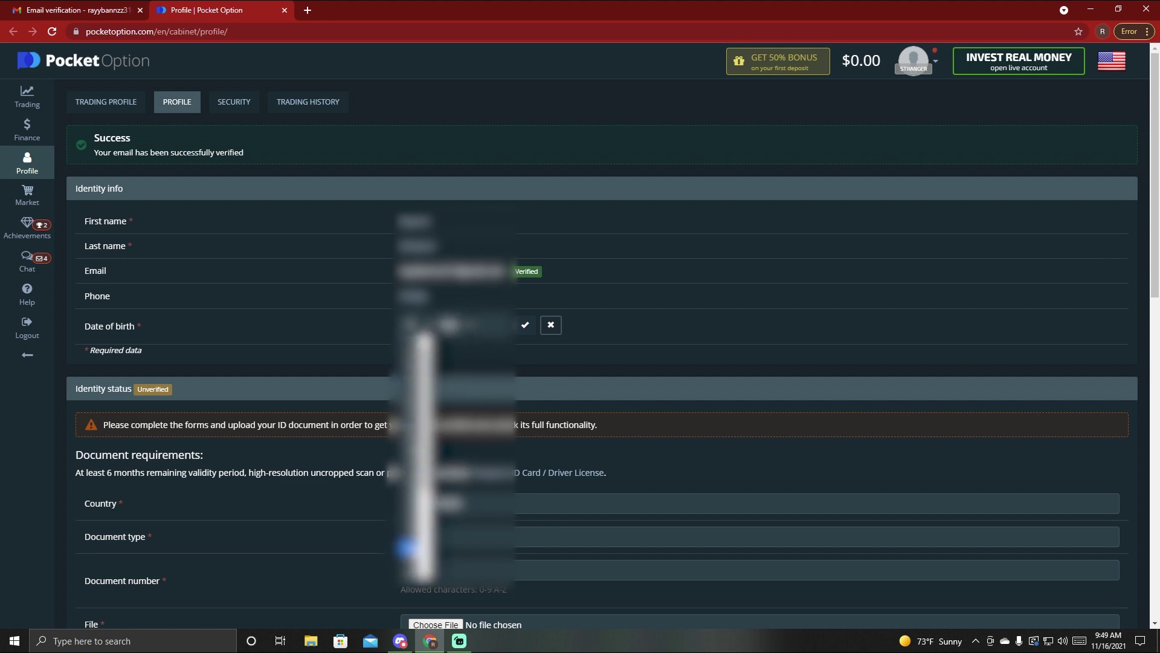
left_click(409, 536)
left_click(499, 325)
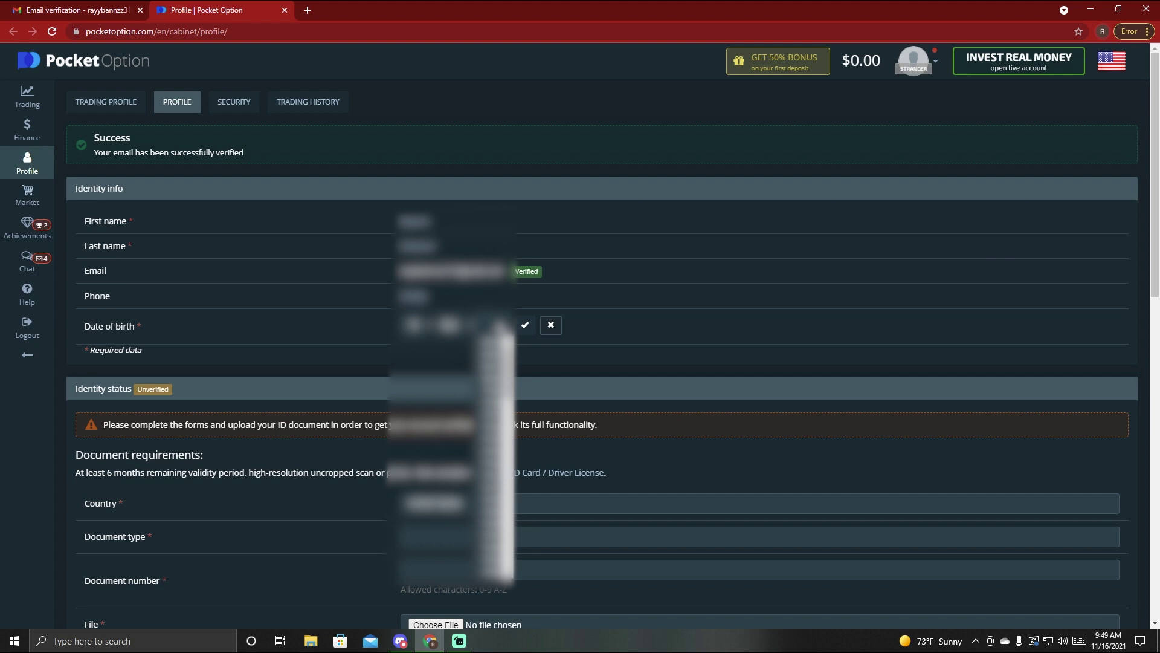
left_click(550, 350)
left_click(525, 325)
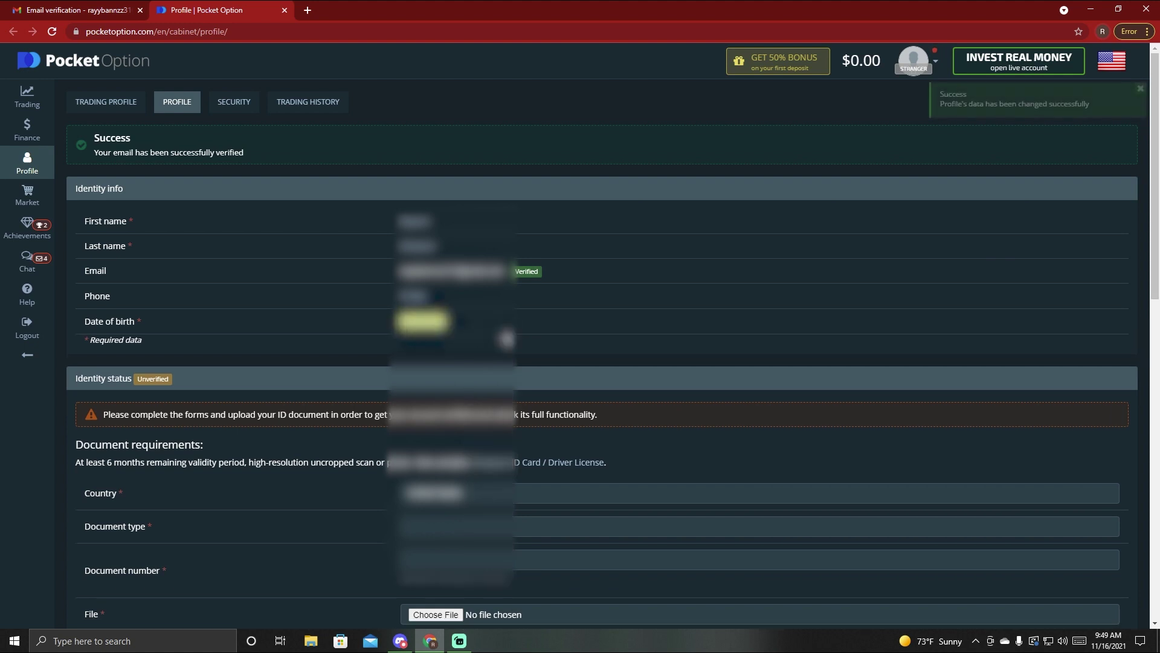
- Set document type to Driver License with document number 'Front Driver ID'
scroll(484, 284, "down", 1)
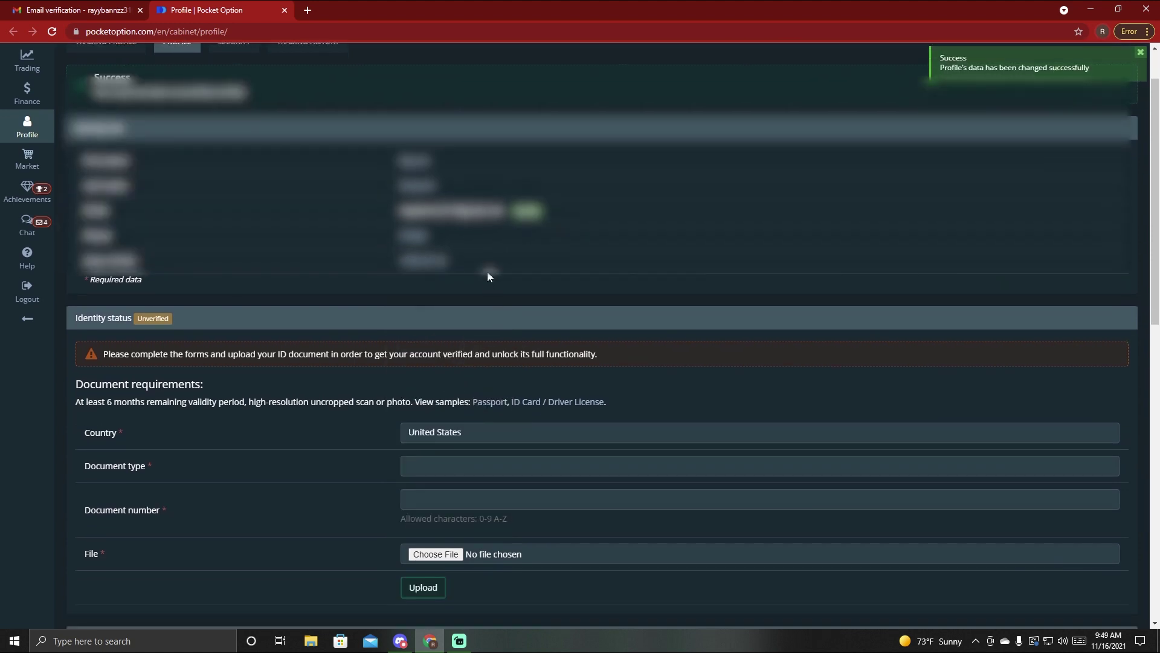
scroll(490, 276, "down", 4)
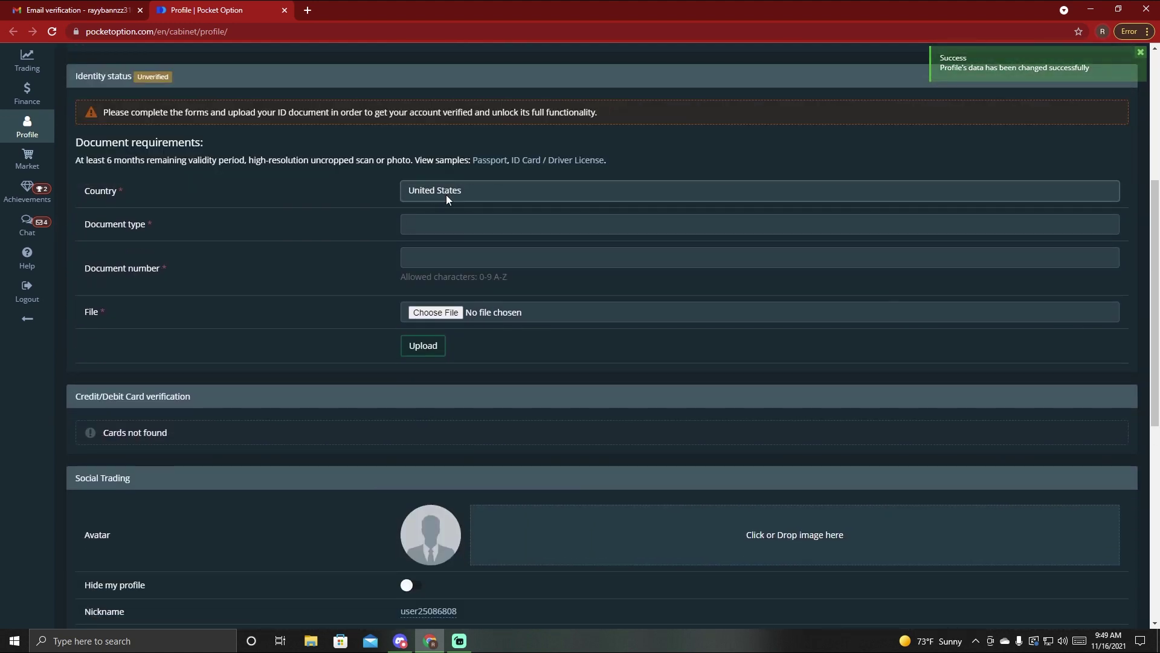
left_click(424, 226)
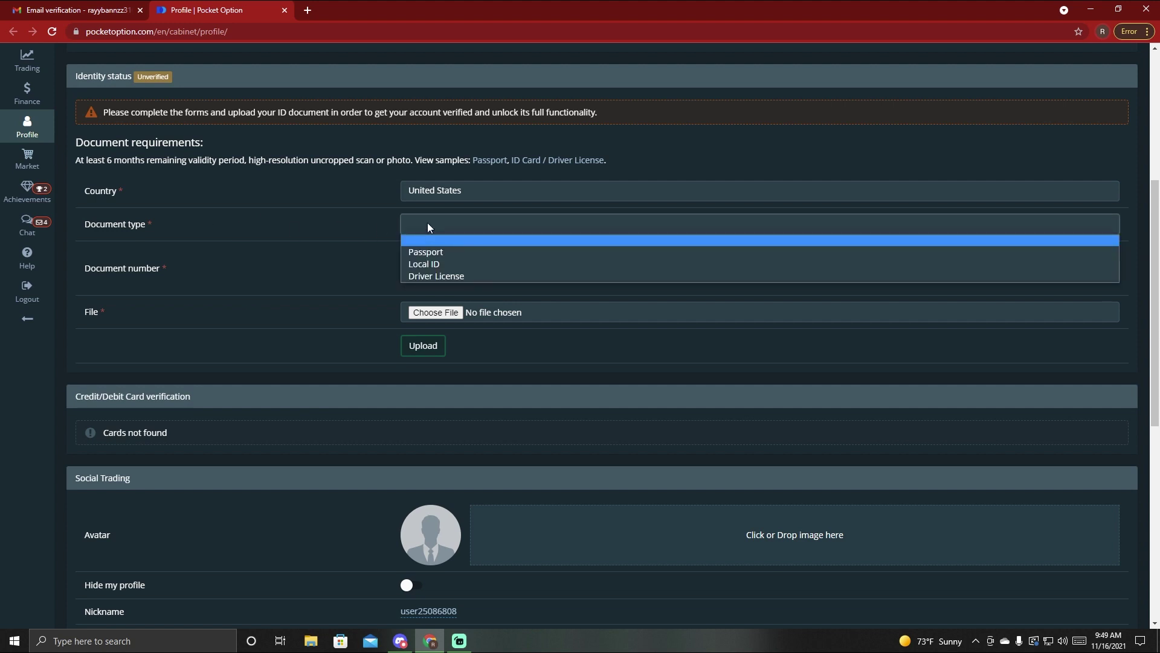
left_click(436, 276)
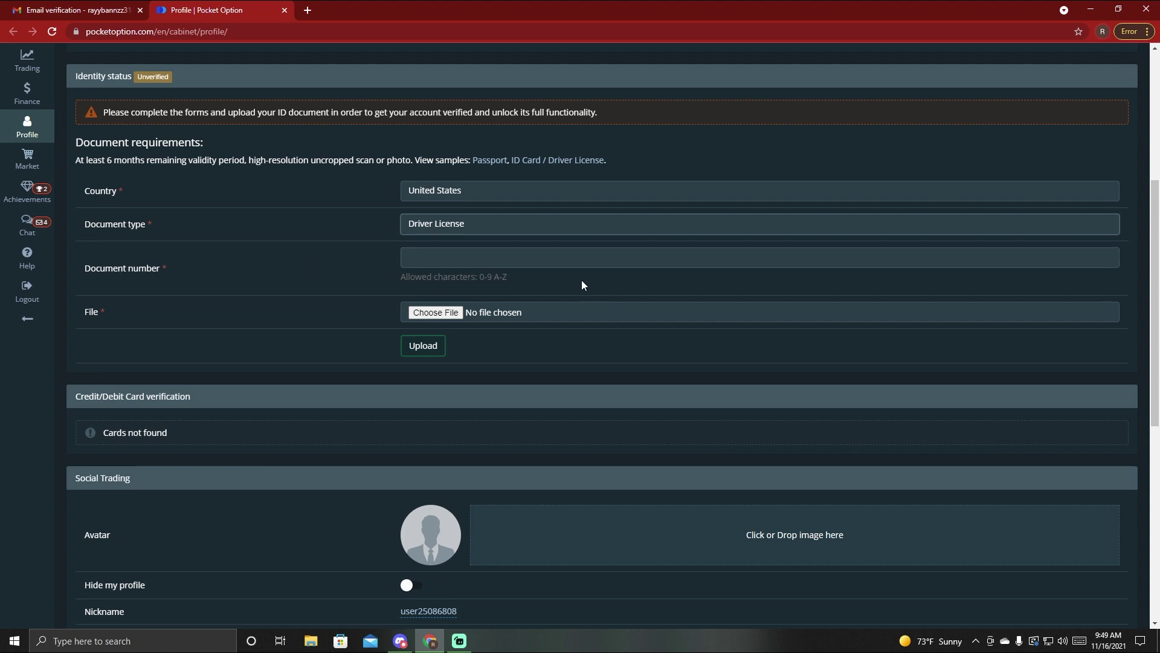
left_click(423, 258)
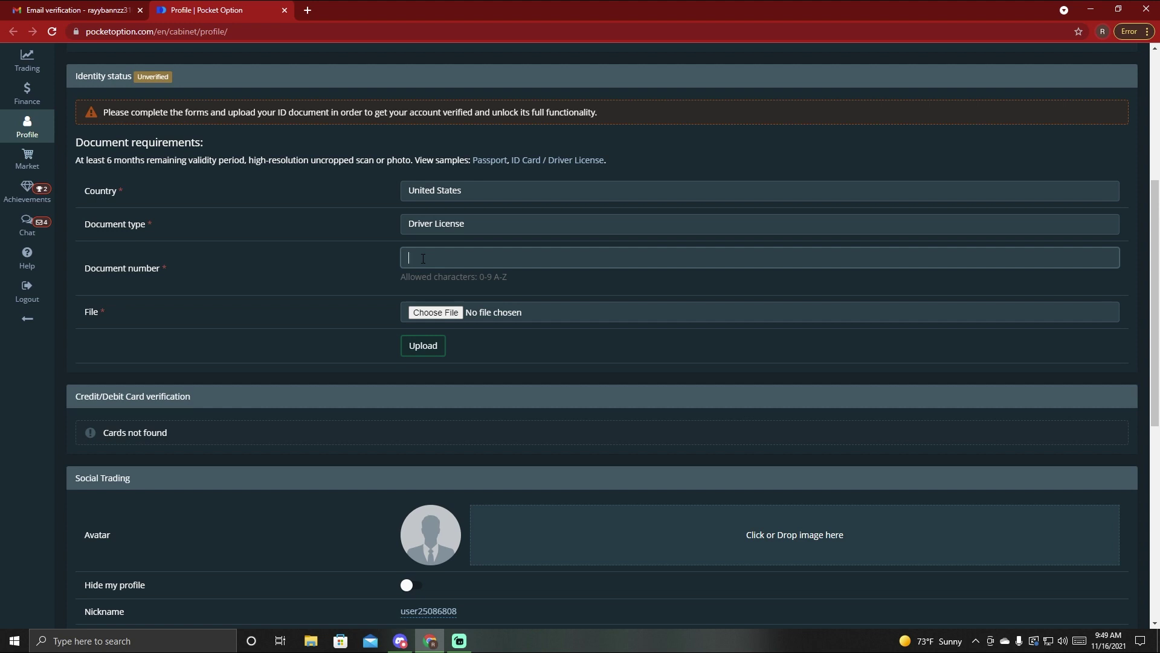
type("Front Driver ID")
left_click(441, 313)
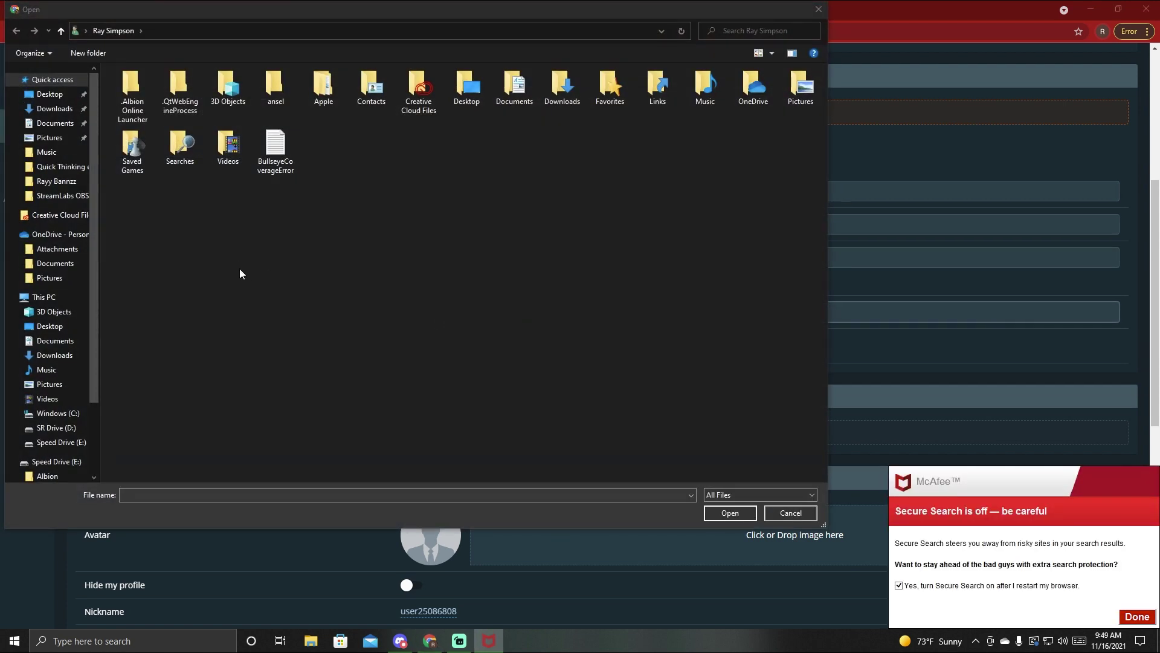
- Upload 'Front of ID.jpg' from Desktop, correcting the document number to FrontDriverID
left_click(49, 93)
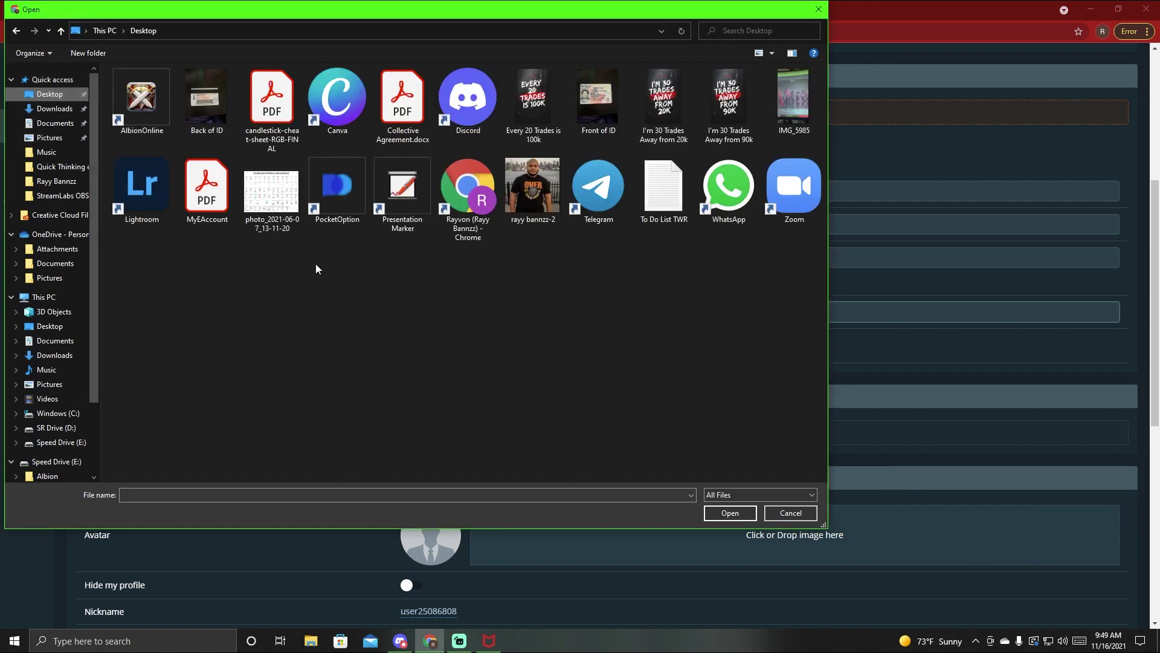
left_click(598, 97)
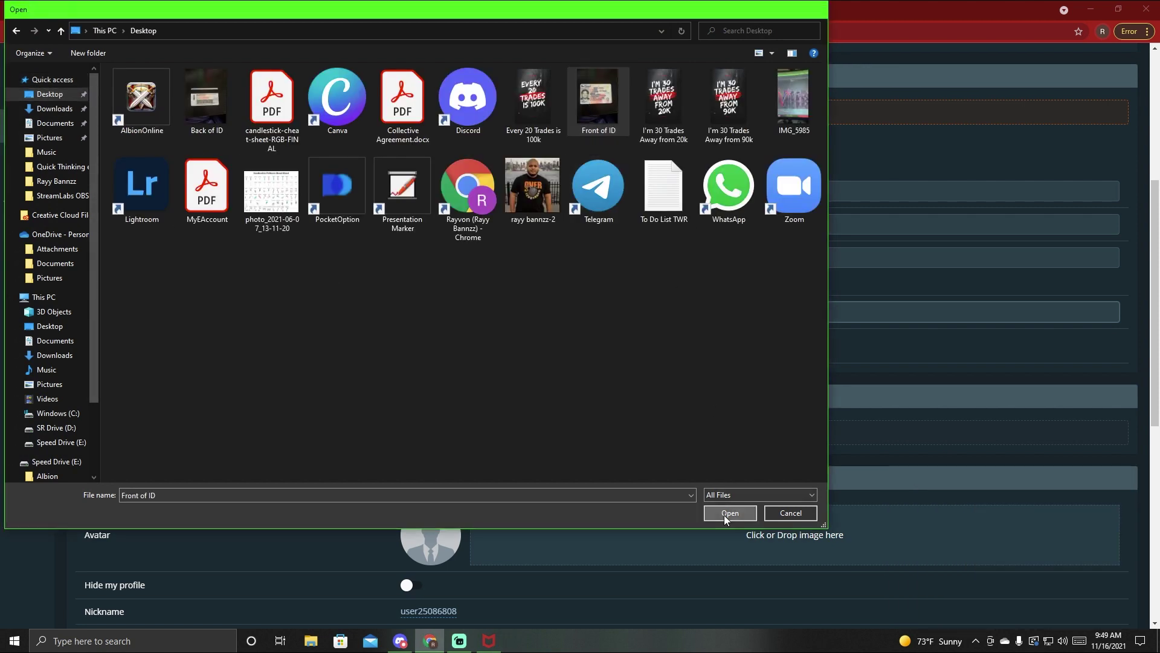
left_click(727, 514)
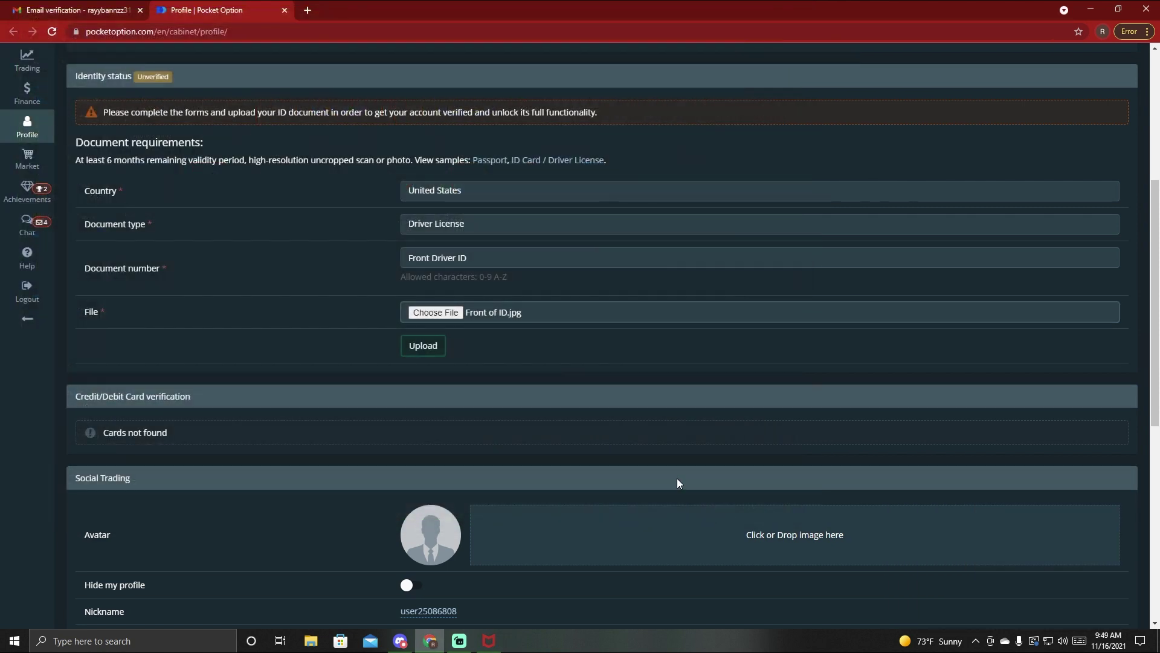
left_click(432, 343)
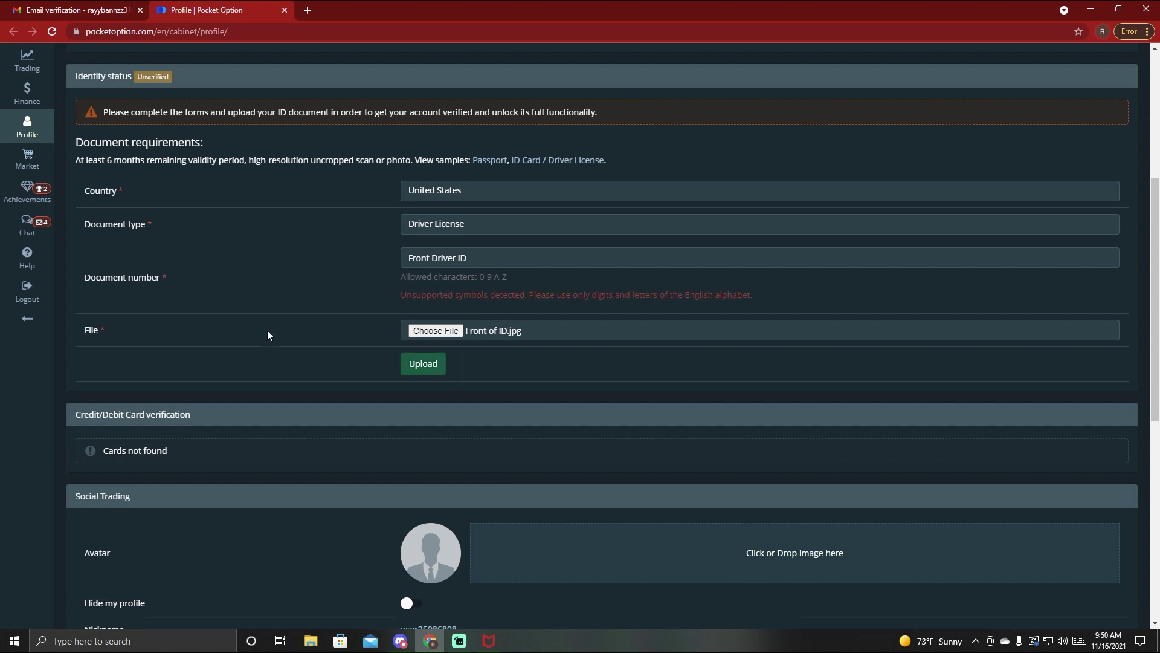
left_click(457, 258)
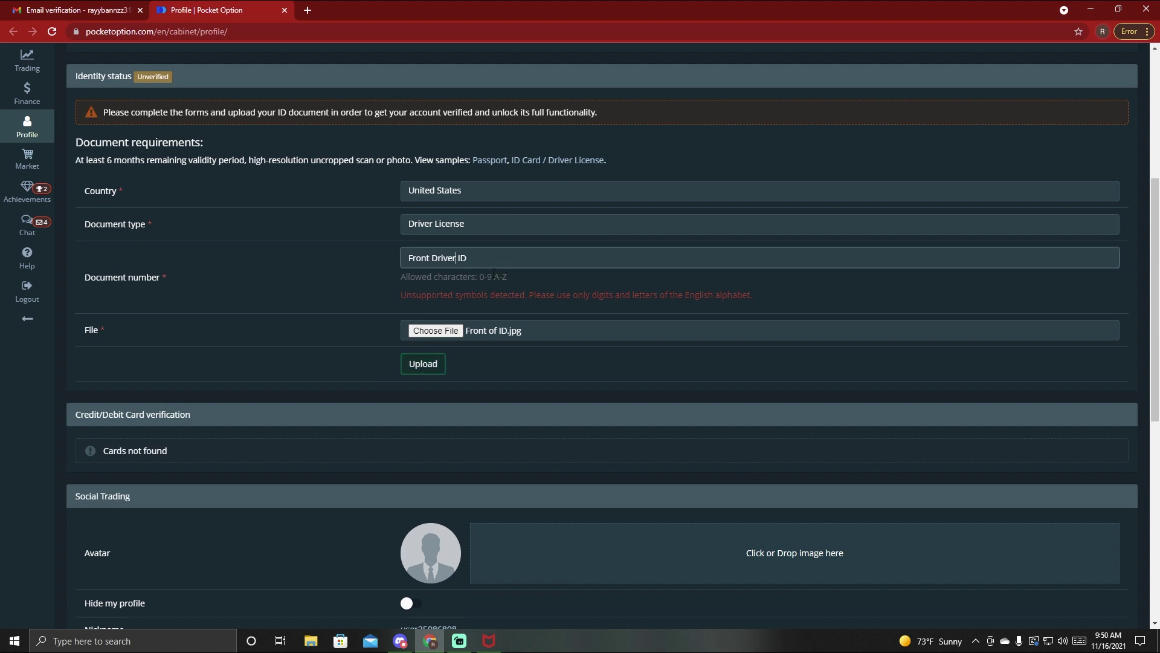
key("BackSpace")
key("BackSpace")
left_click(423, 365)
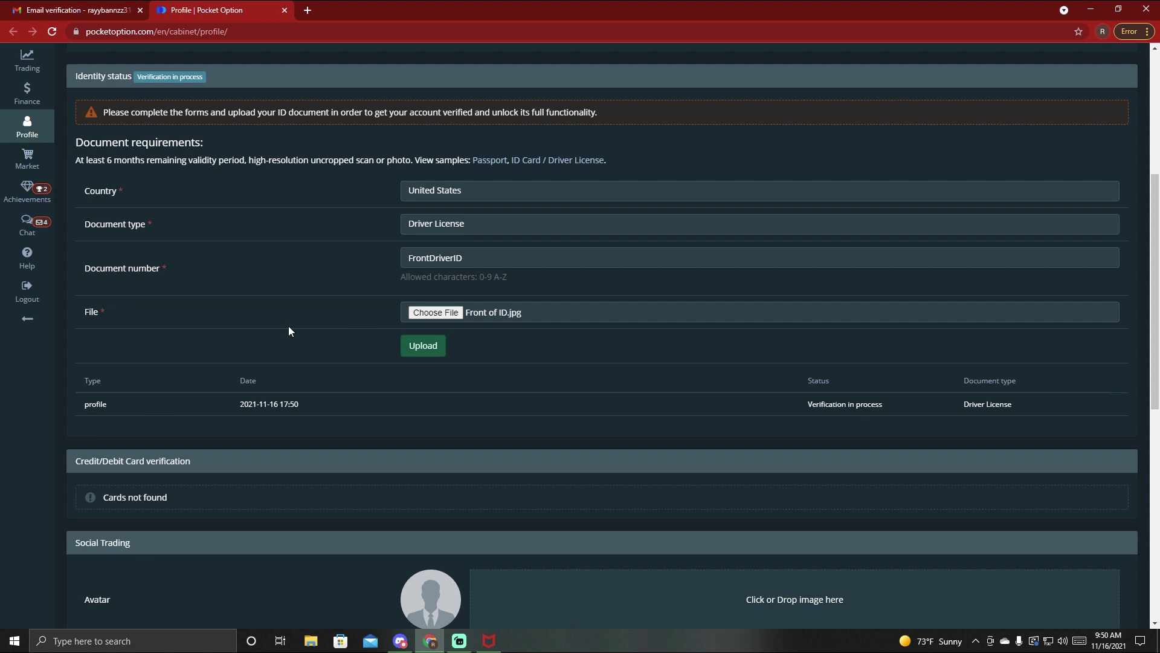
- Open the image picker from the Social Trading avatar zone
scroll(378, 331, "down", 1)
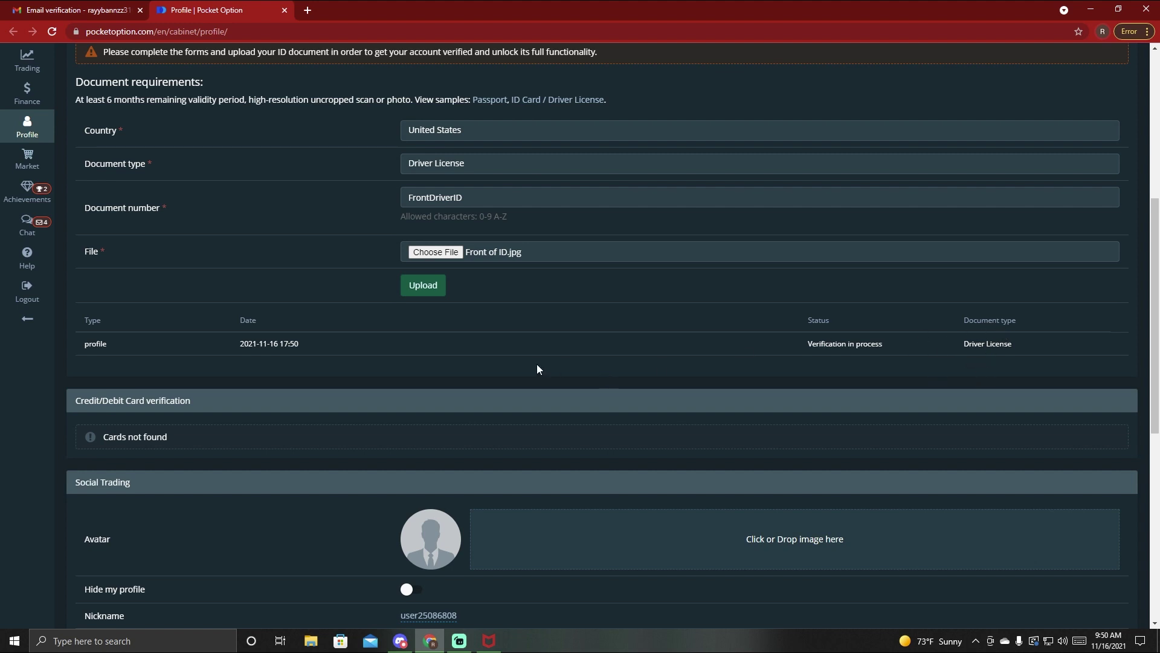
scroll(304, 402, "down", 4)
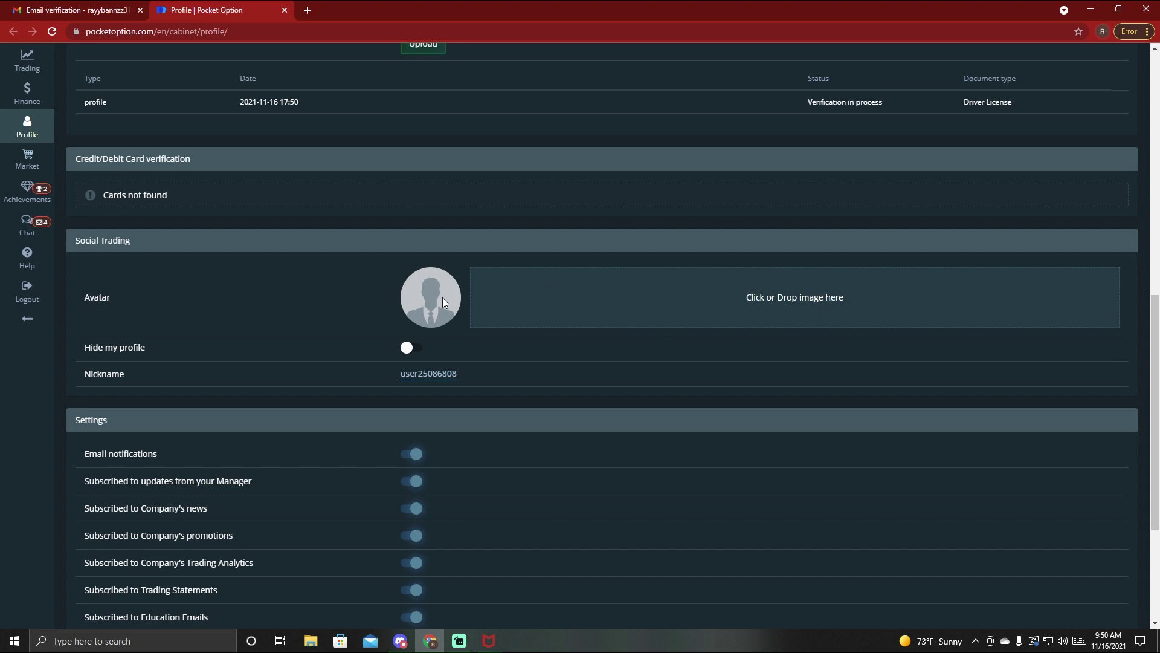
left_click(789, 296)
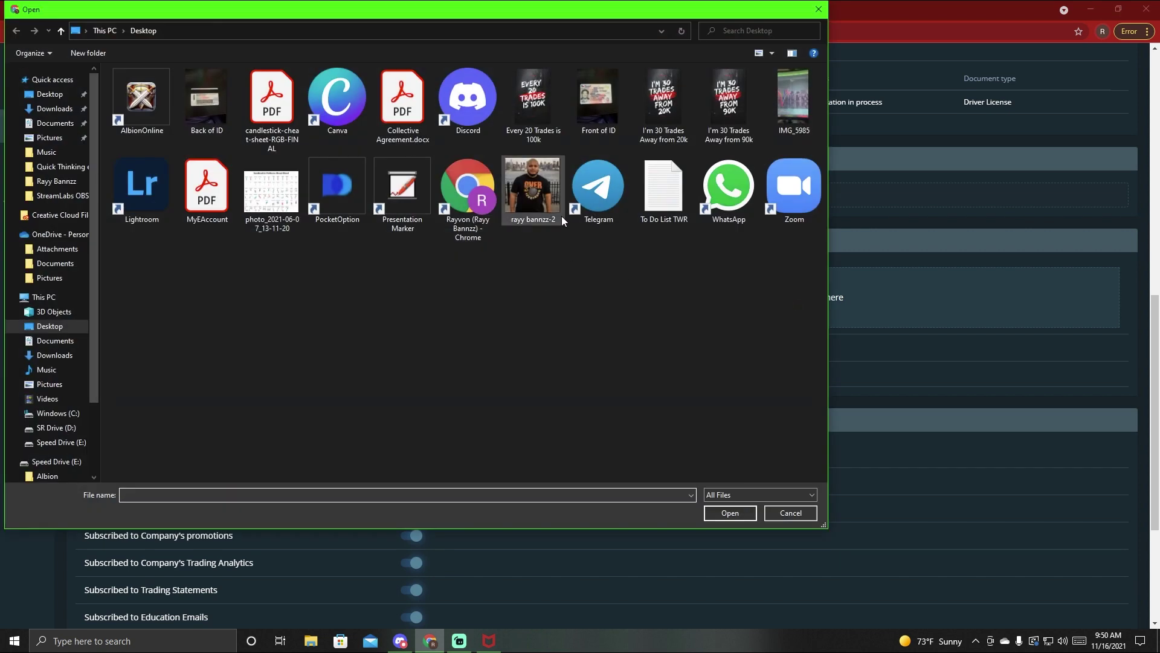
- Choose the avatar photo from SR Drive (D:) and upload it
scroll(63, 385, "down", 2)
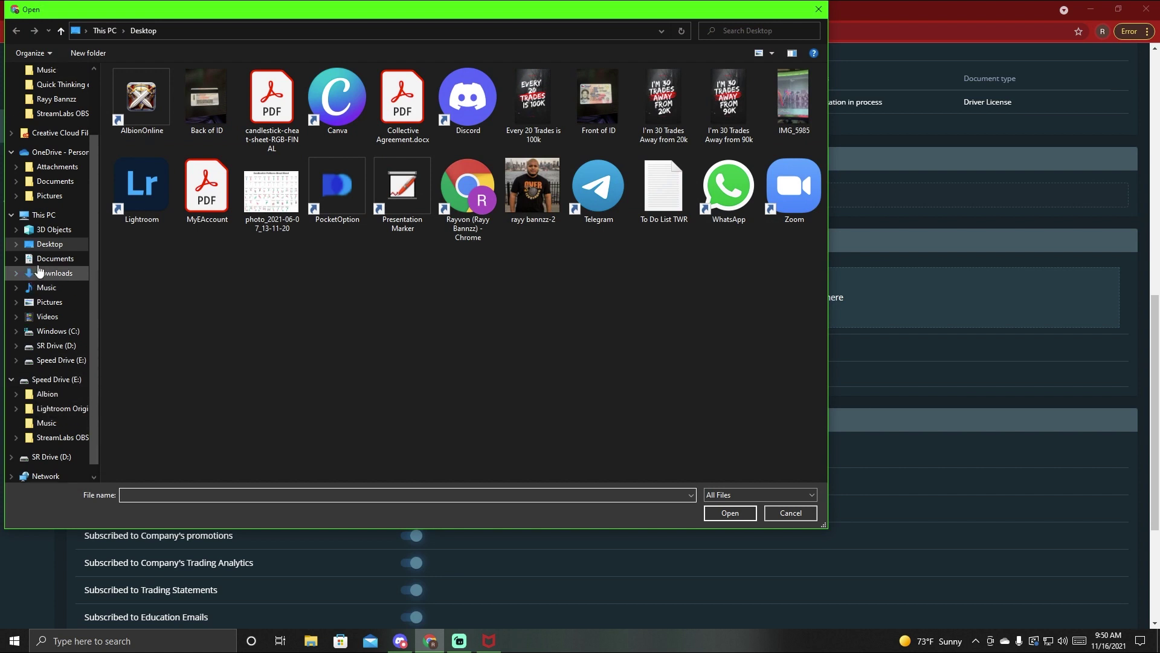
scroll(33, 169, "up", 2)
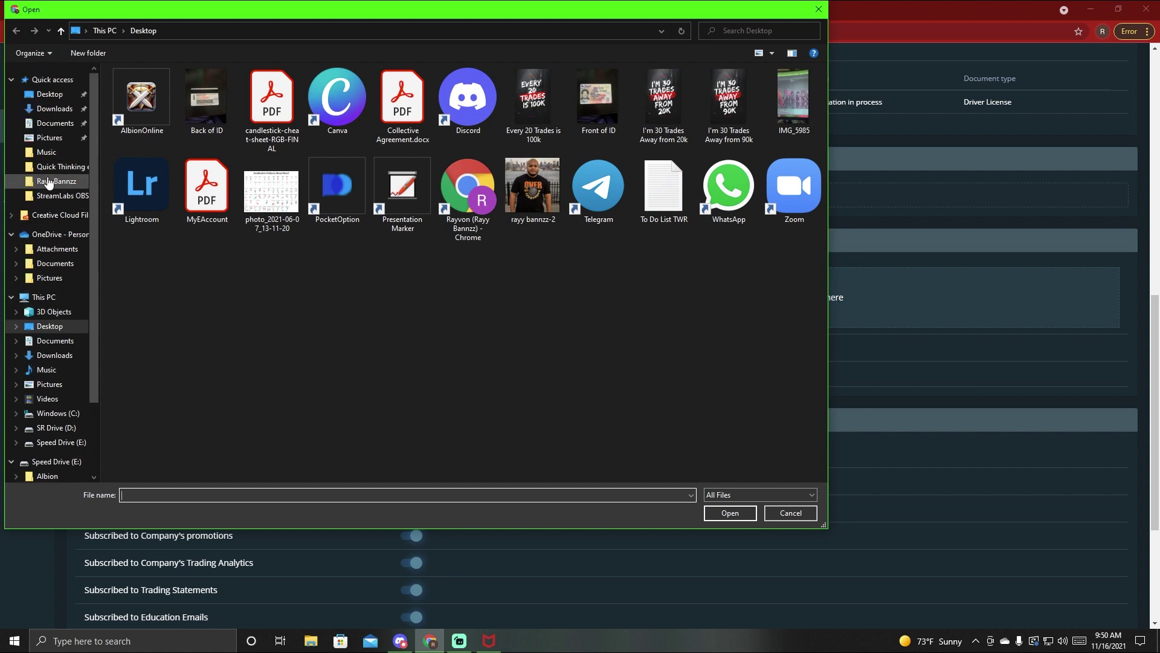
left_click(46, 181)
scroll(468, 275, "down", 5)
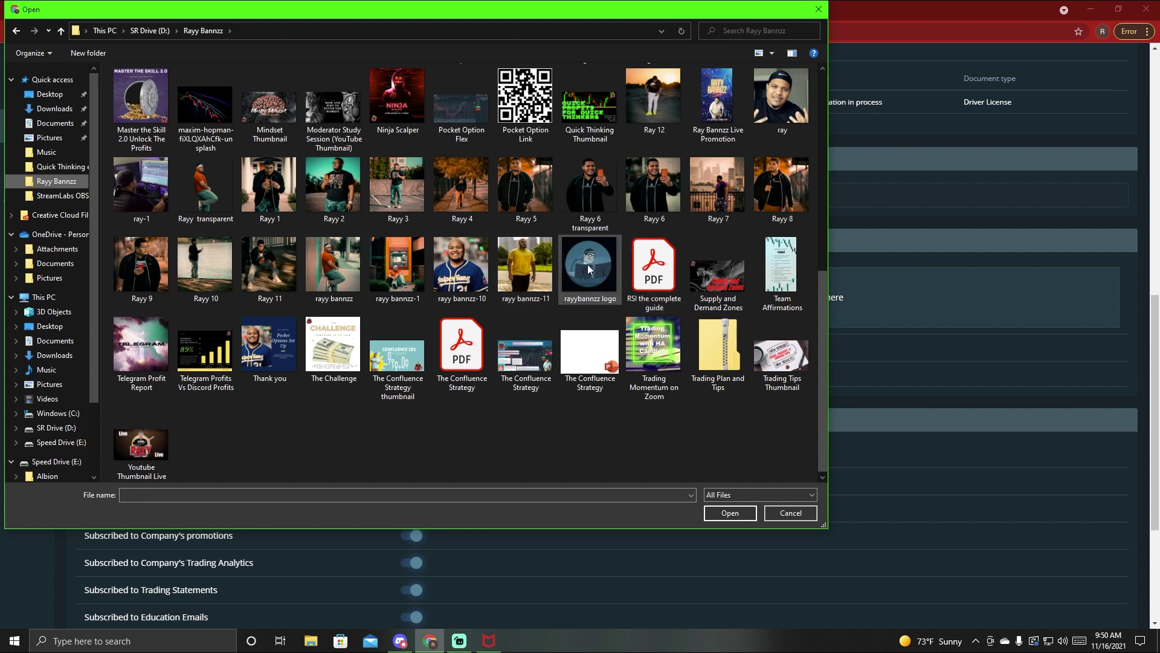
left_click(358, 270)
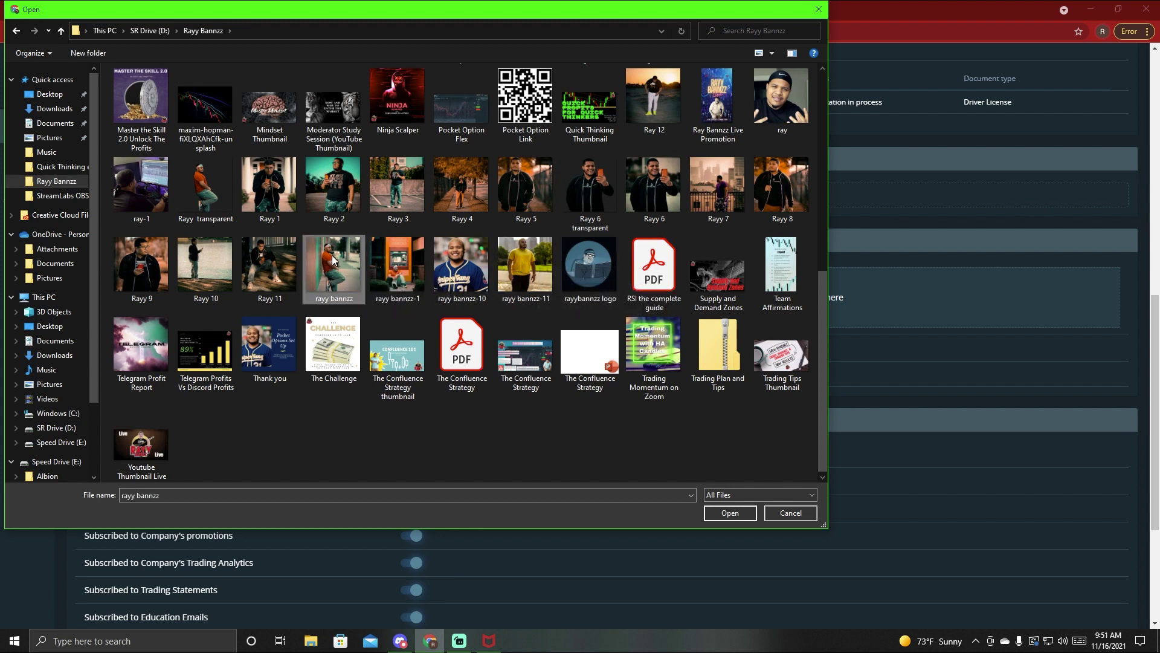
left_click(734, 514)
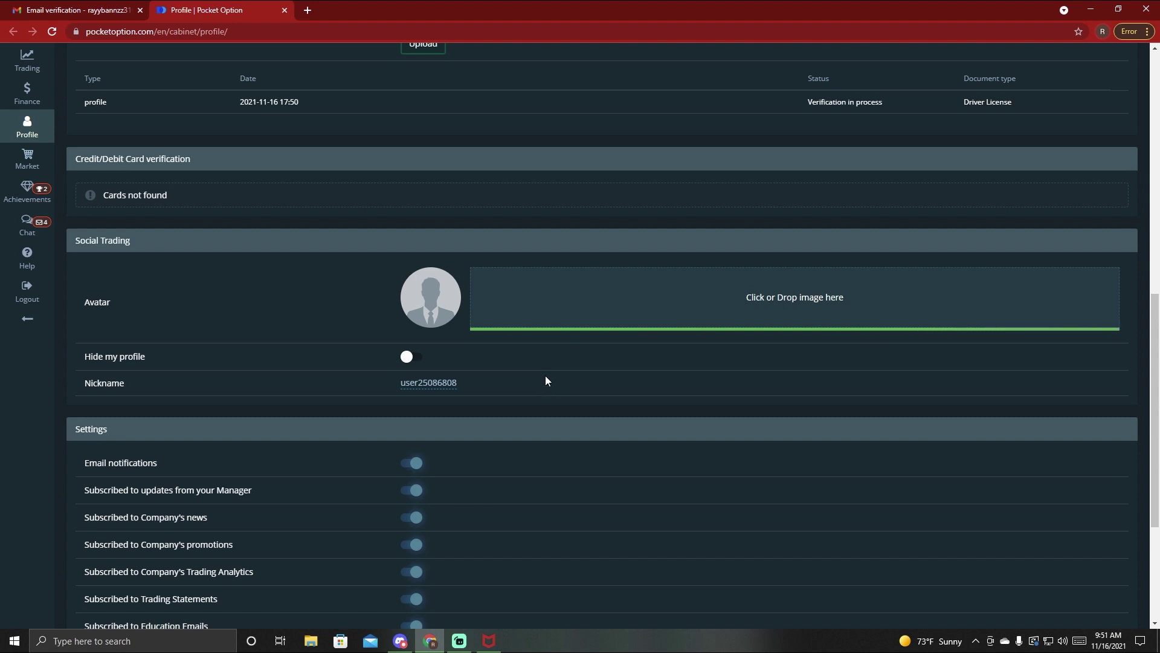
- Zoom and position the photo to centre the face, then save the avatar
left_click_drag(550, 410, 544, 436)
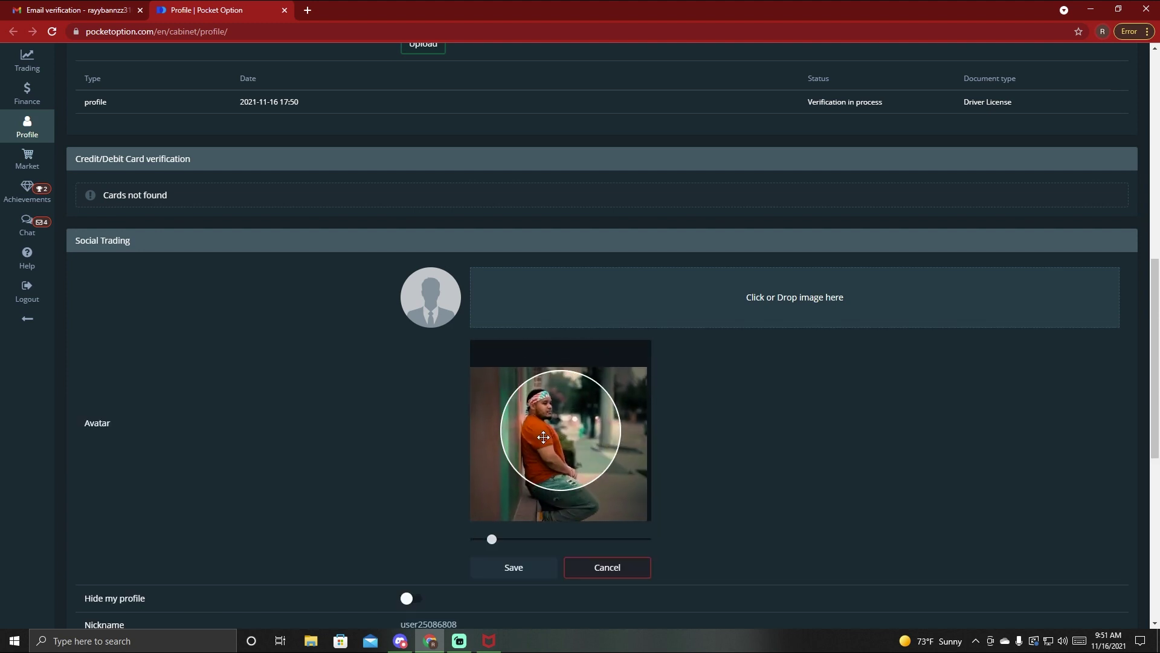
left_click_drag(492, 538, 521, 538)
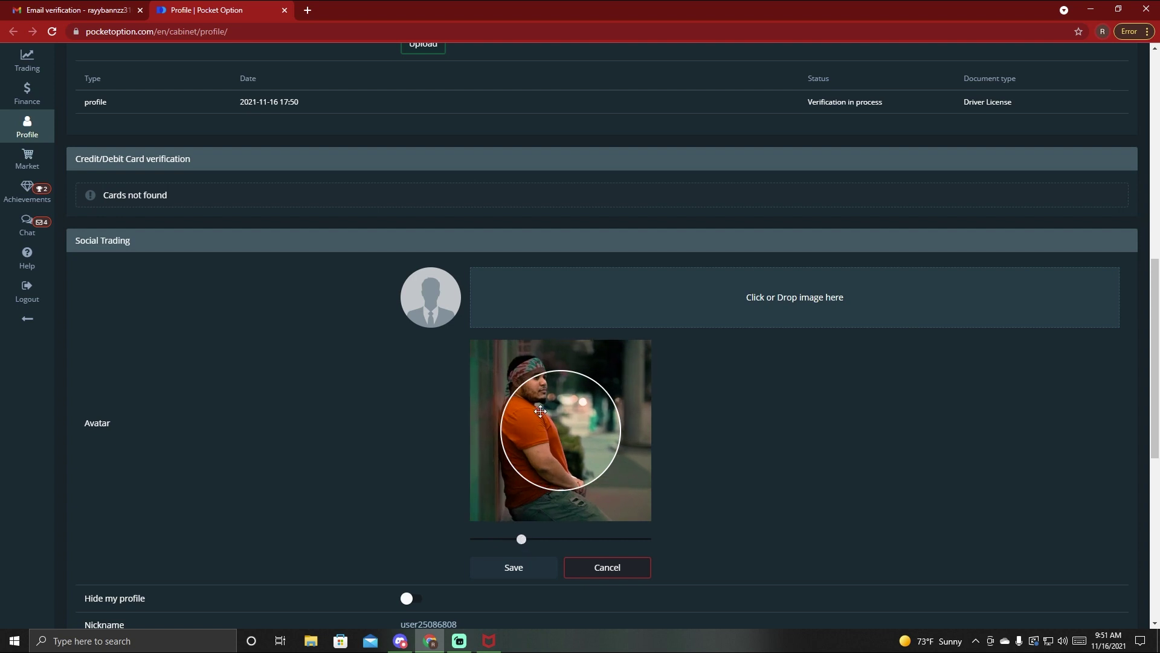
left_click_drag(540, 411, 567, 433)
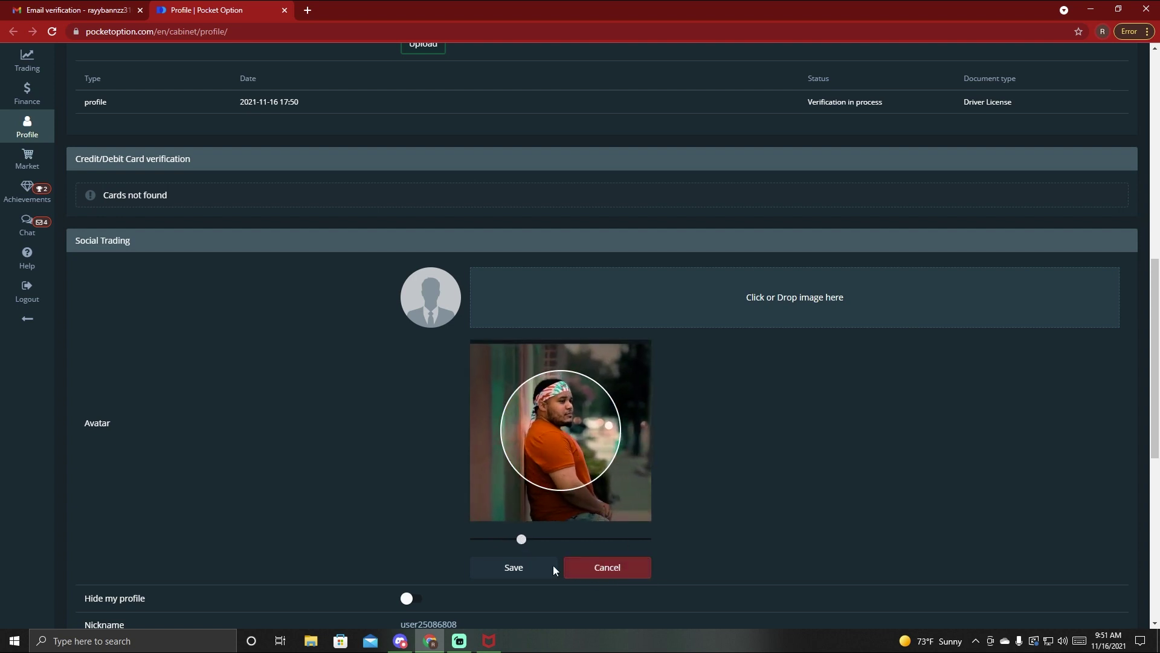
left_click(519, 565)
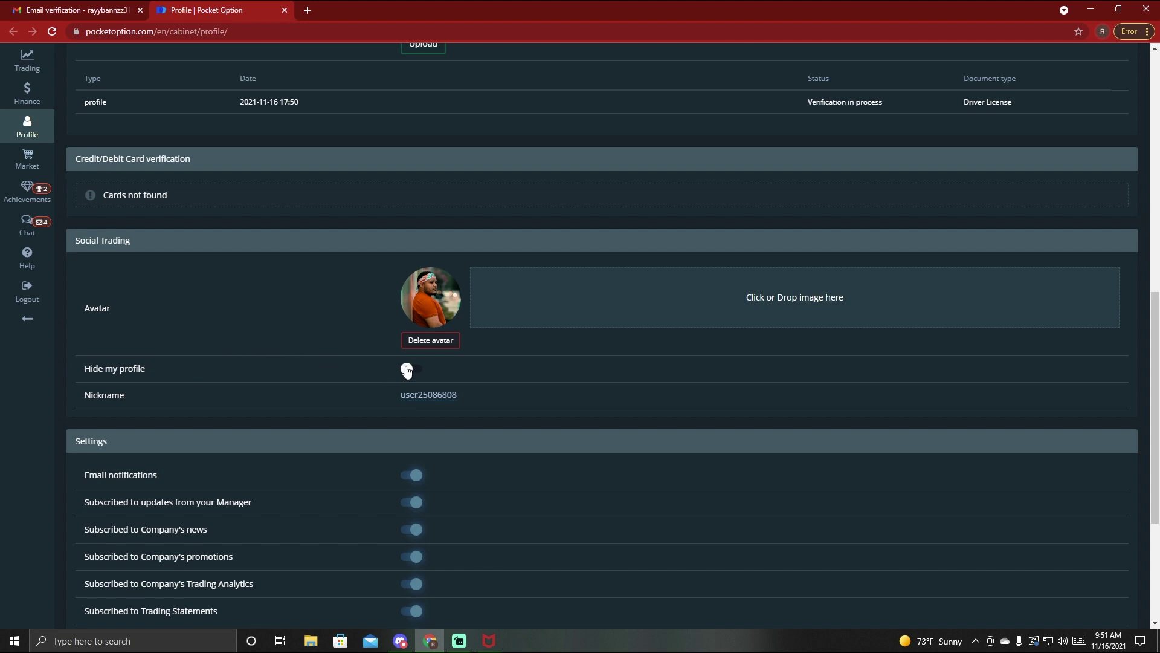
- Turn on Hide my profile and replace the default nickname with a custom one
left_click(407, 369)
left_click(447, 394)
left_click_drag(461, 400, 384, 402)
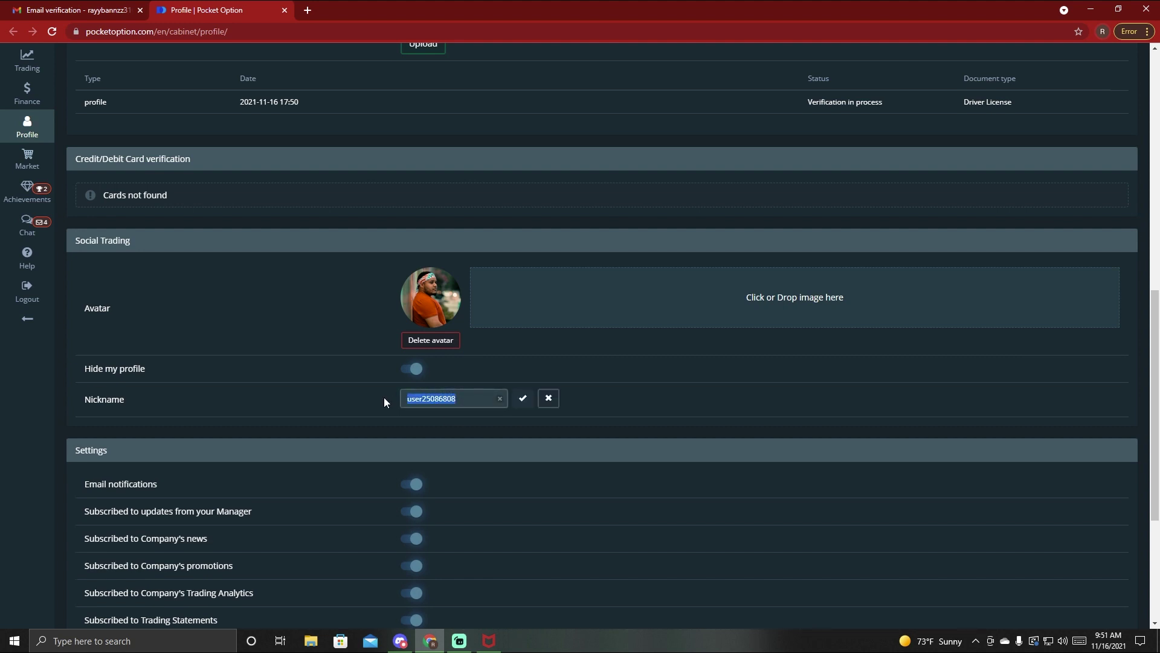
type("RayyBannzz")
left_click(519, 398)
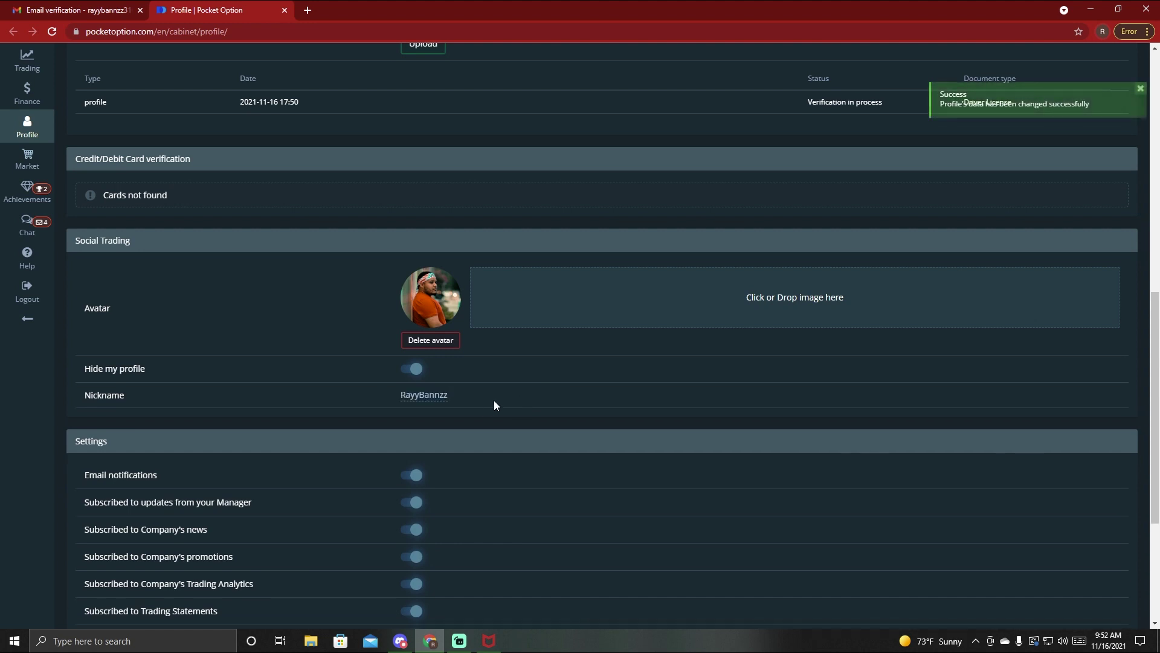
- Switch off Education Emails, Trading Statements, Company's promotions and all email notifications
scroll(495, 401, "down", 2)
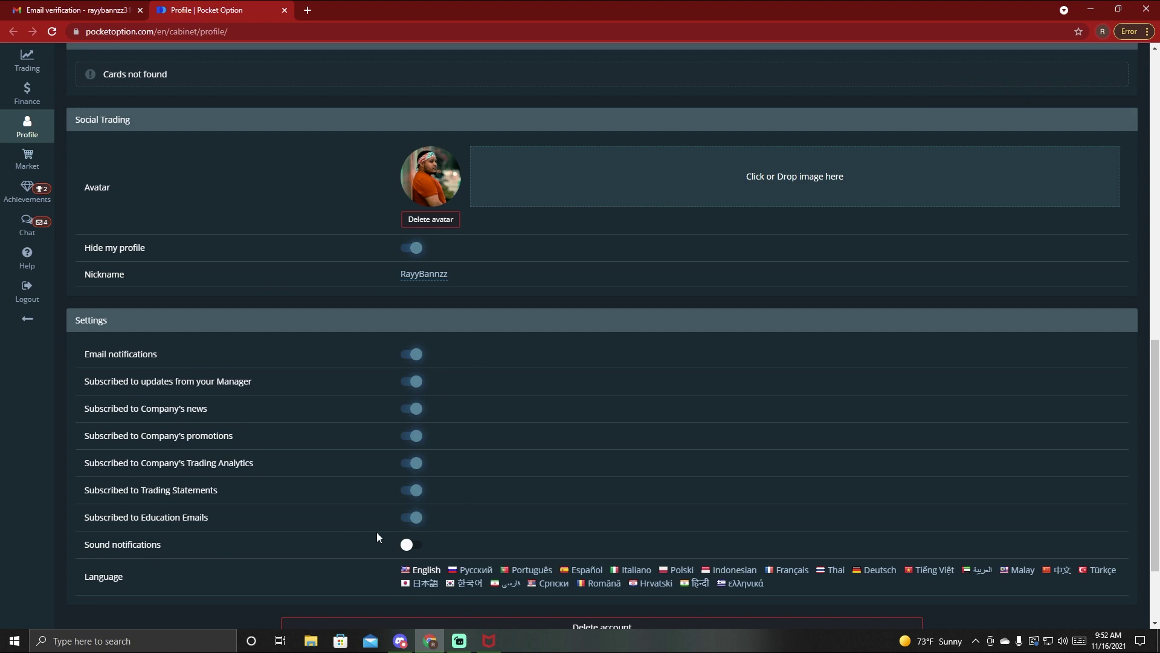
left_click(415, 518)
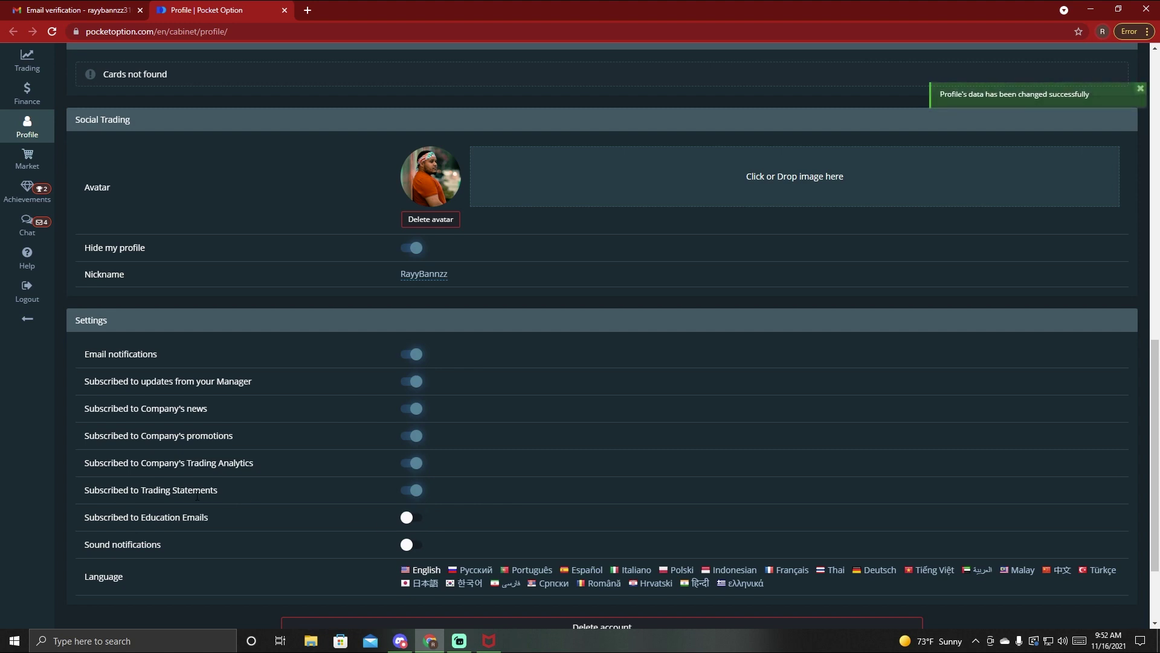
left_click(413, 491)
left_click(413, 435)
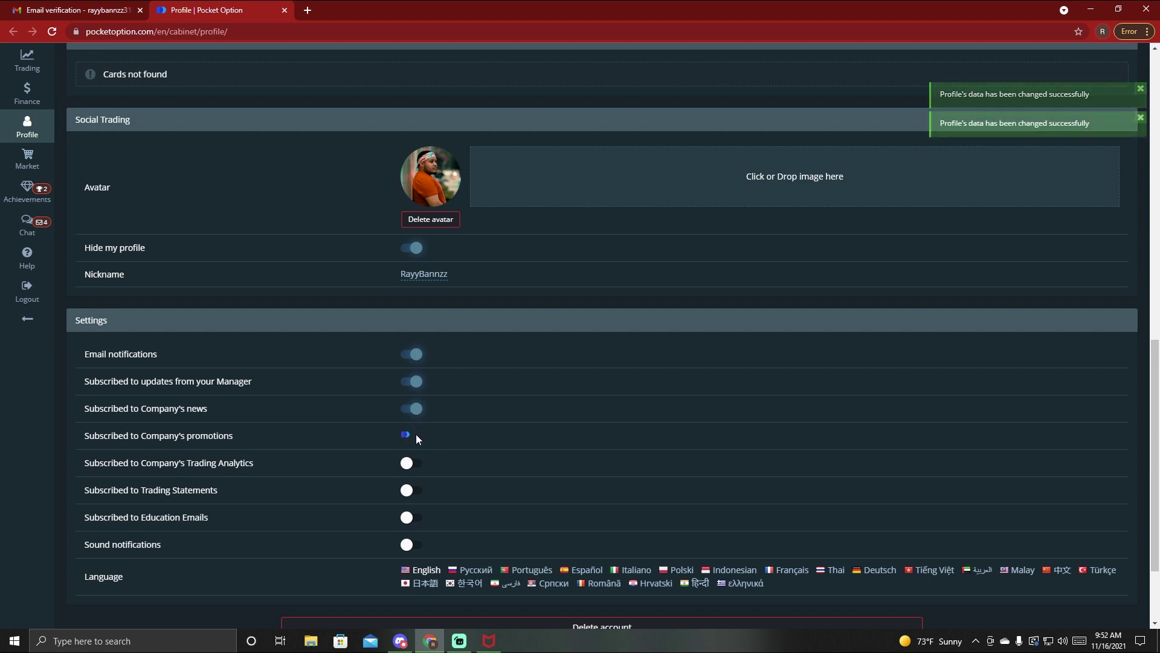
left_click(413, 354)
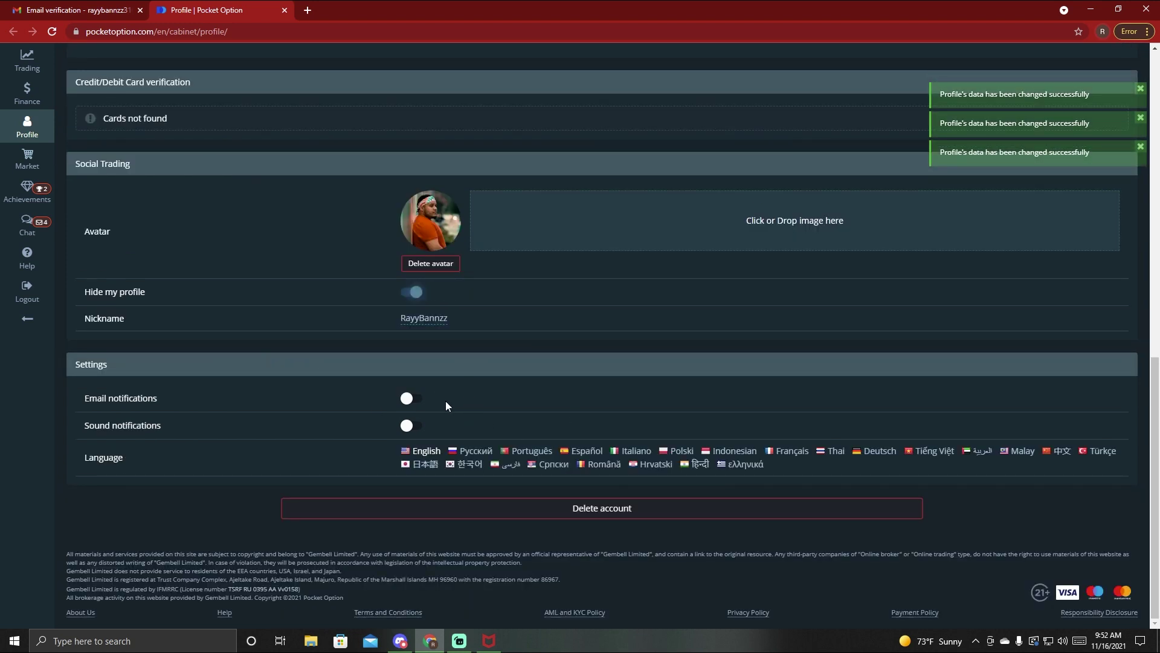
scroll(304, 403, "up", 2)
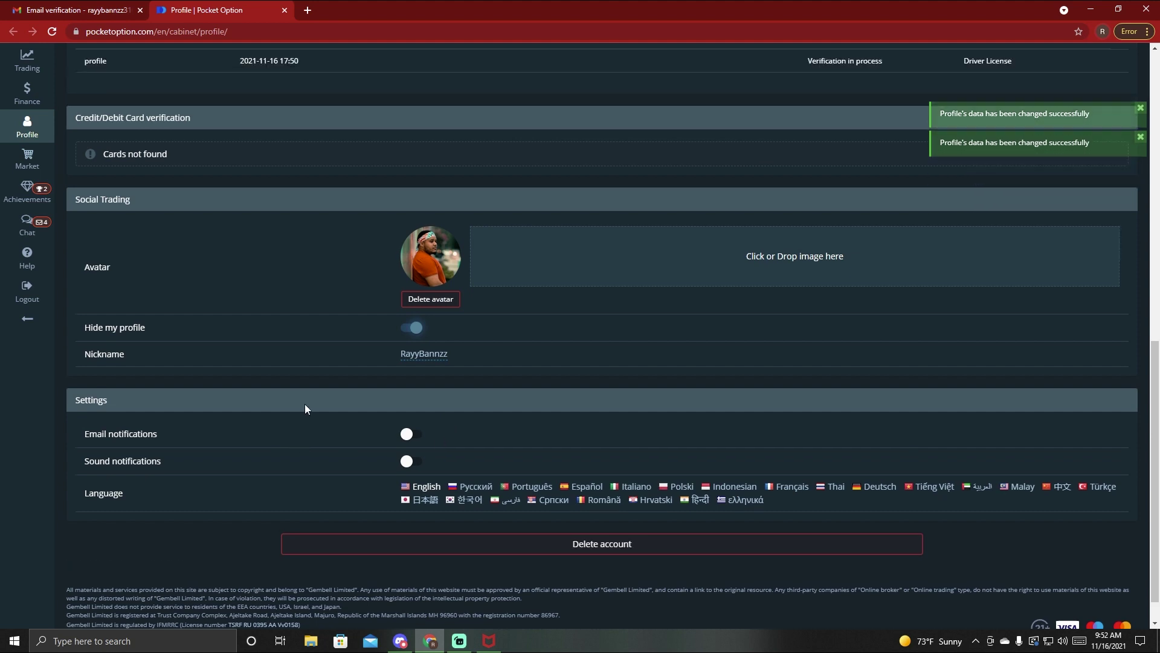
scroll(361, 470, "down", 2)
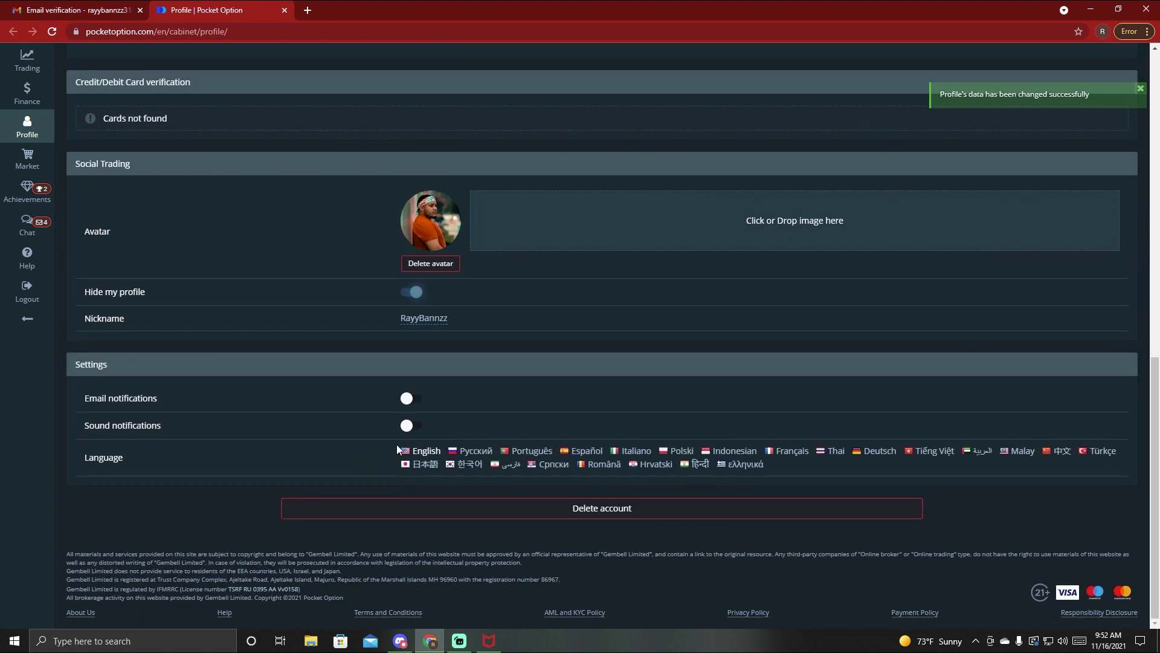
scroll(404, 457, "up", 6)
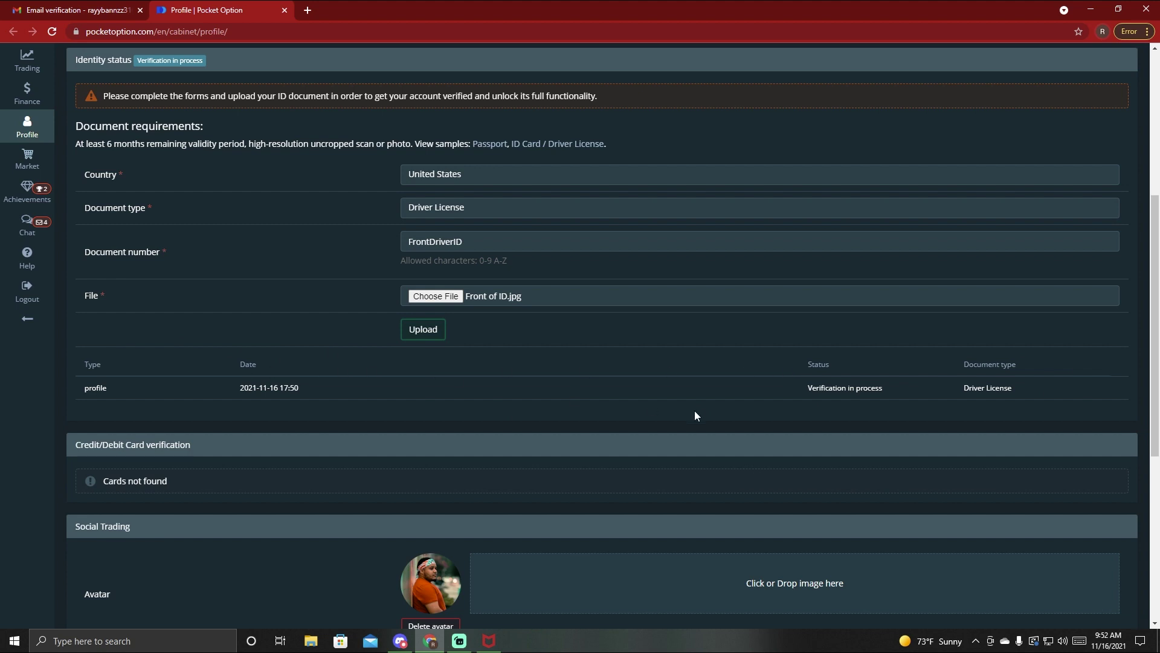
scroll(945, 415, "up", 6)
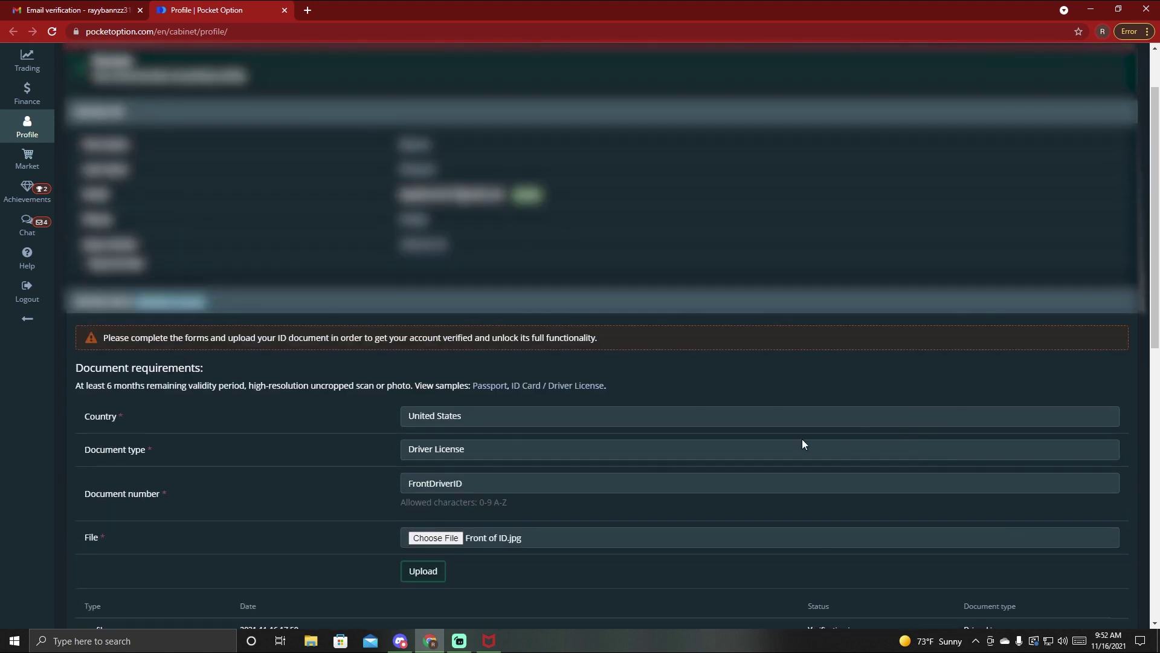
scroll(737, 434, "down", 11)
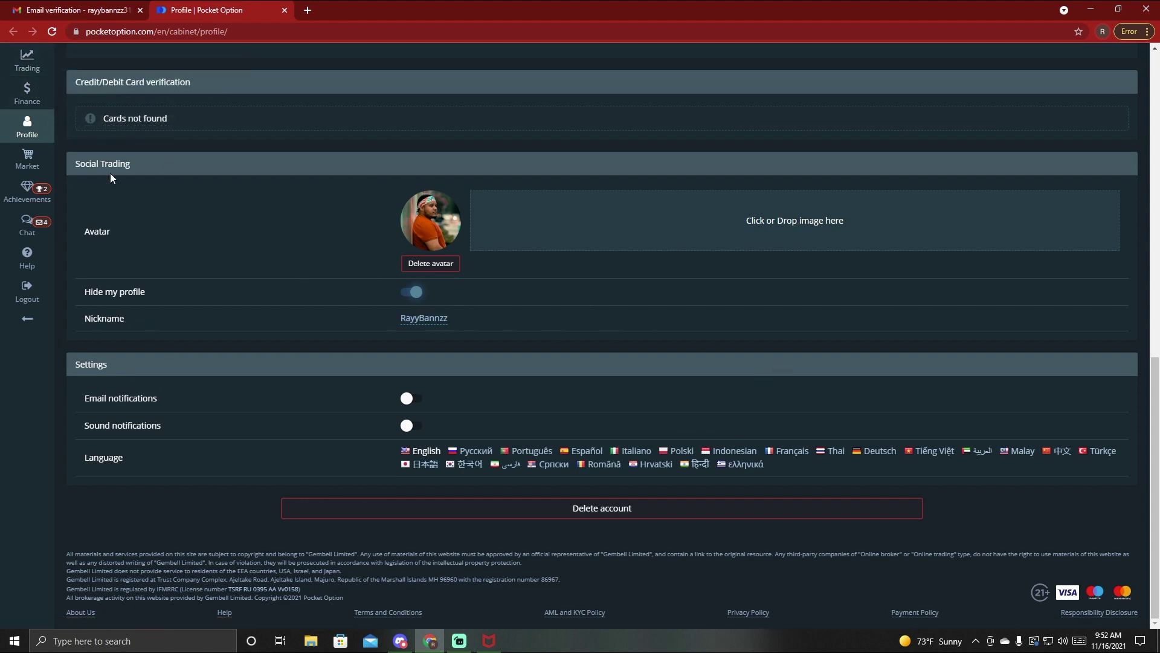
- Open the Quick Trading demo account from the Trading sidebar chooser
left_click(27, 59)
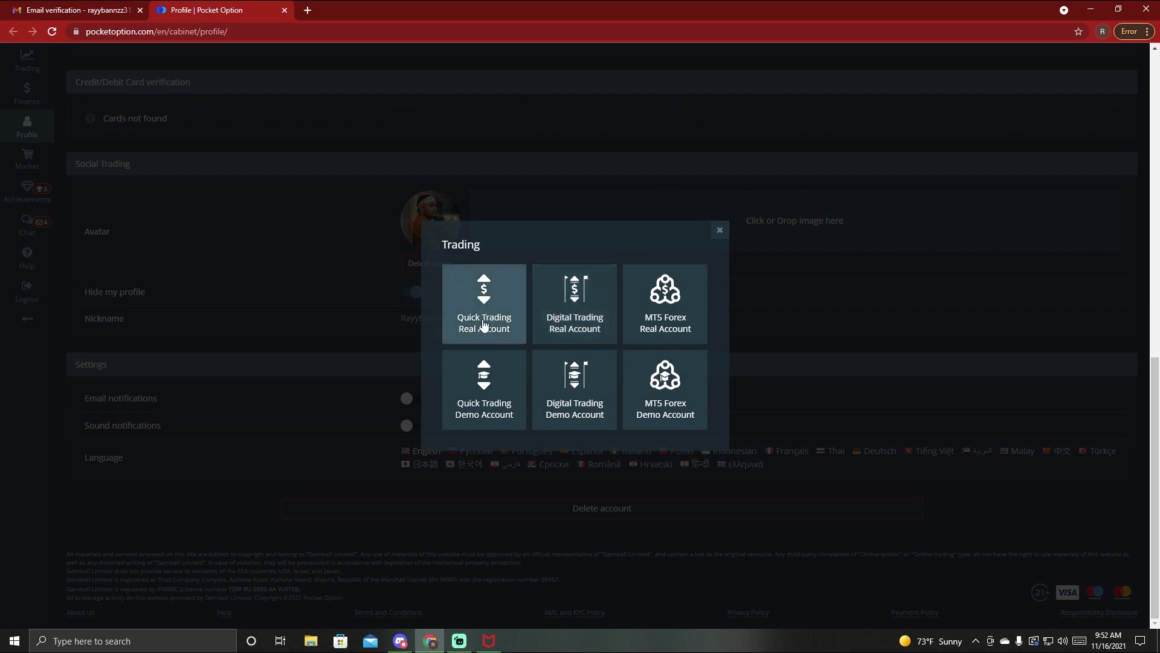
left_click(479, 391)
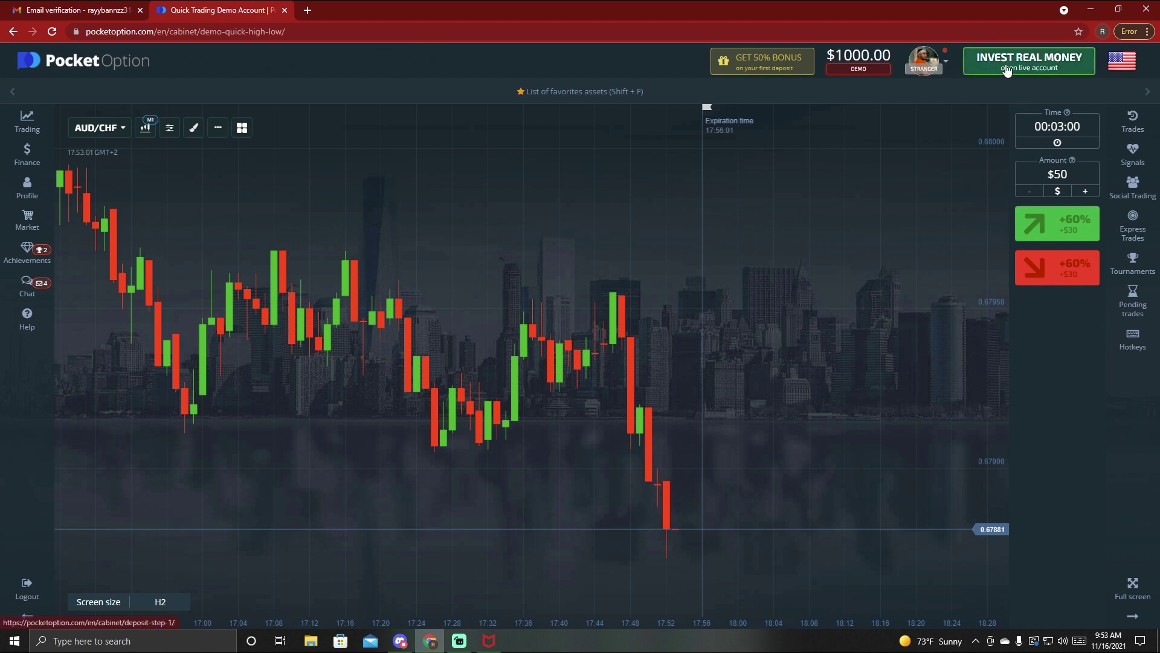
- Go to the Finance deposit page listing Coinbase, Bitcoin and Ethereum payment options
left_click(1038, 70)
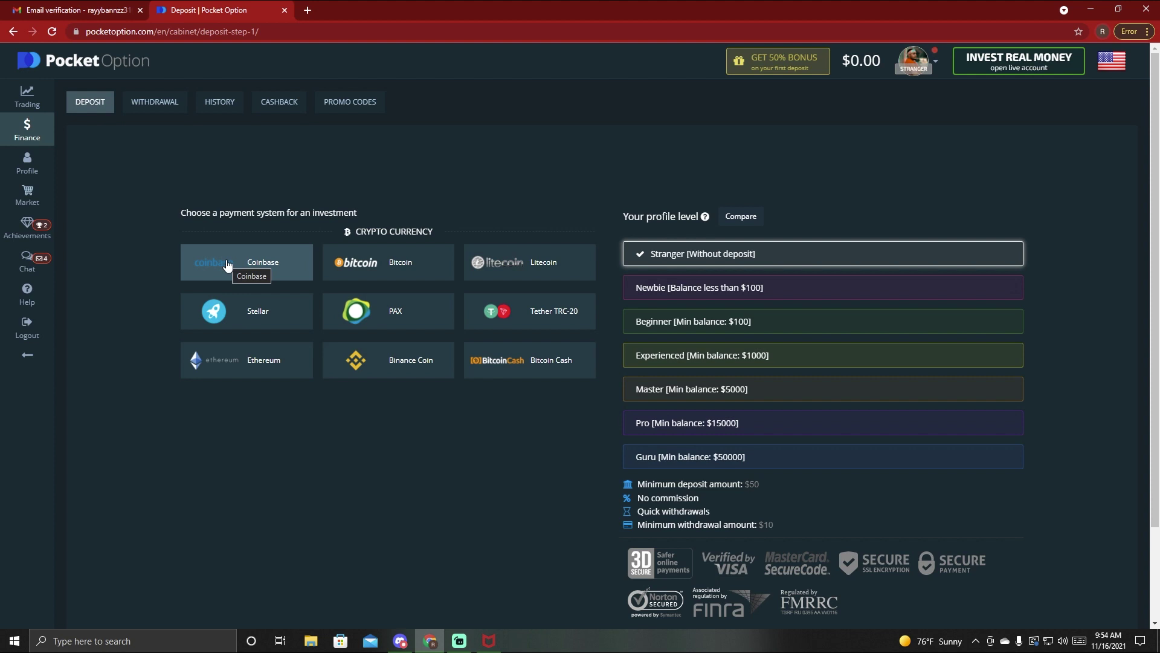
left_click(227, 266)
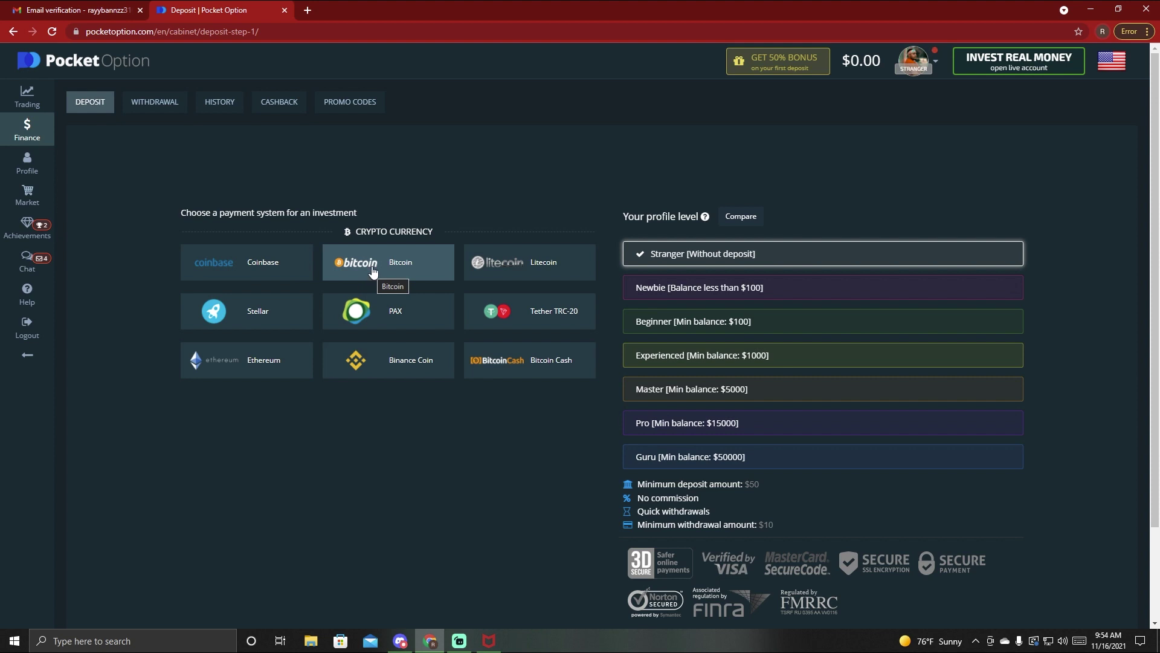
- Choose Bitcoin as the deposit method and apply the 50% first-deposit bonus code
left_click(373, 261)
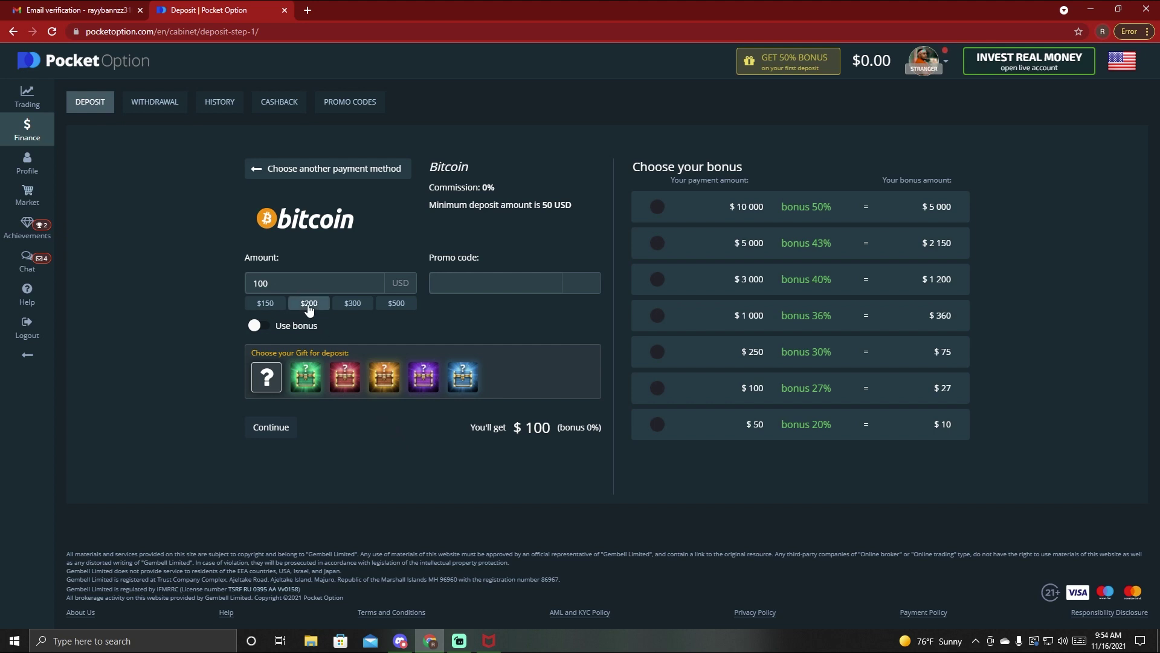
left_click(255, 327)
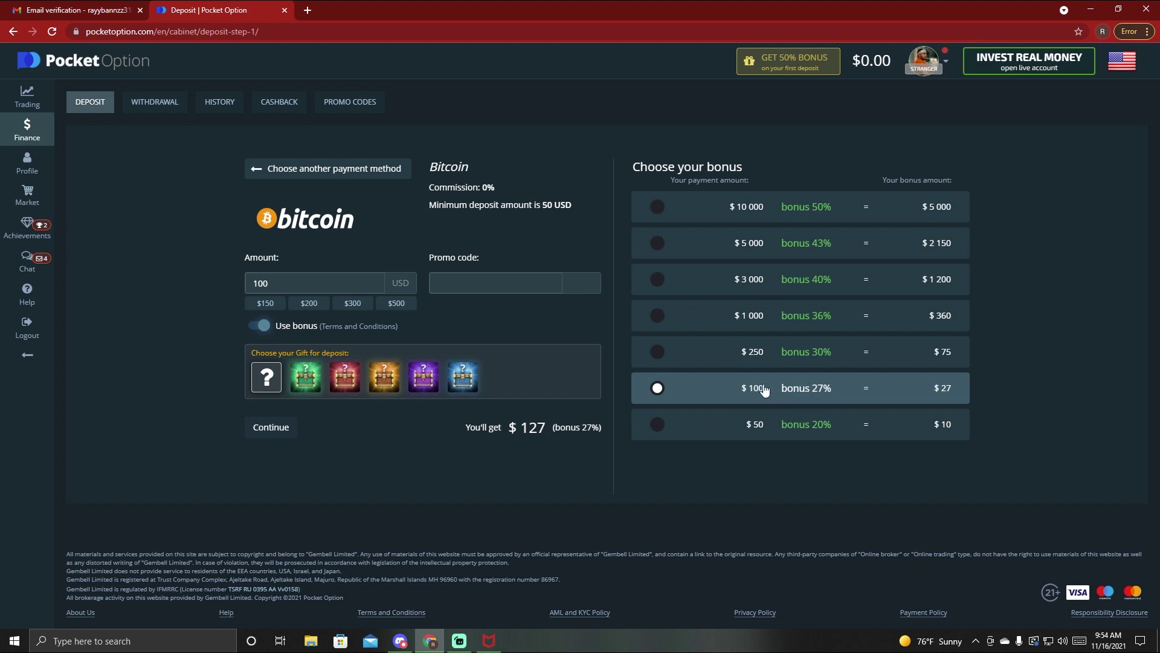
left_click(793, 66)
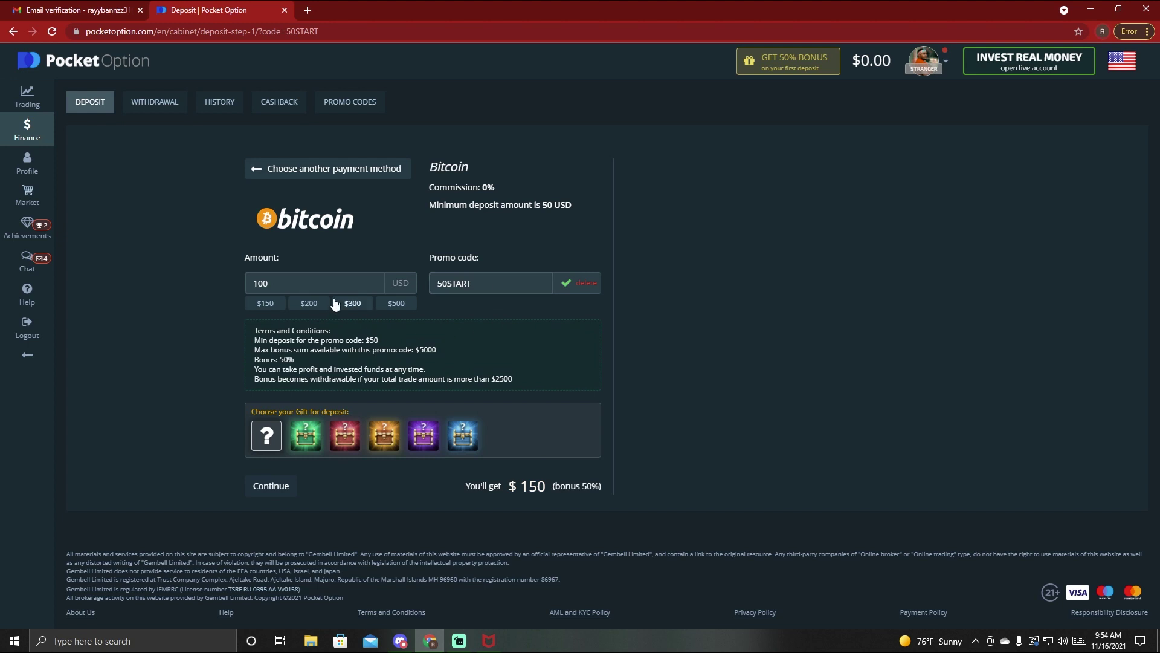
- Change the deposit amount from 100 to 300
left_click_drag(317, 284, 229, 276)
type("300")
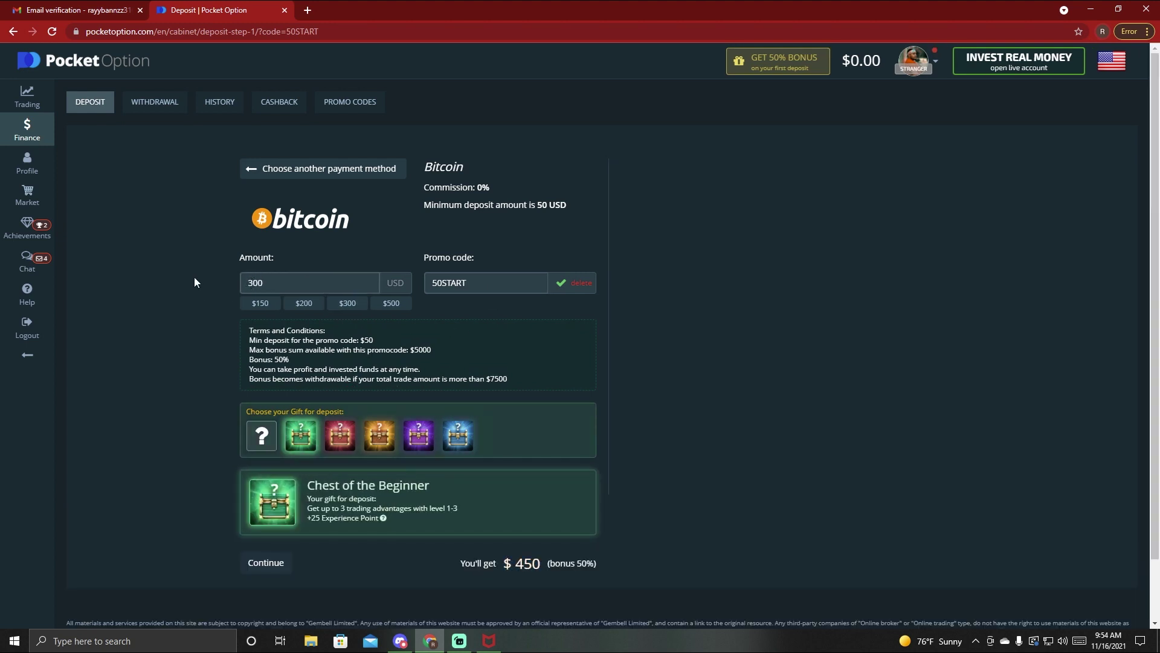
scroll(679, 425, "down", 2)
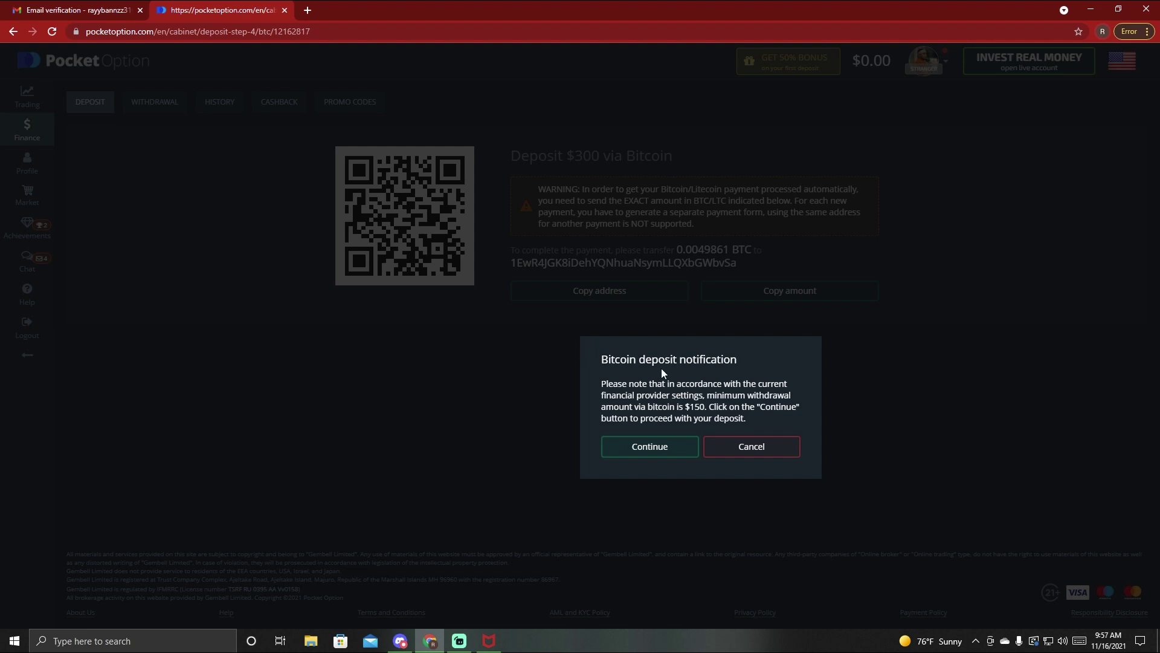
- Continue past the $150 minimum-withdrawal notice to reveal the 0.0049861 BTC QR code and address
left_click(654, 447)
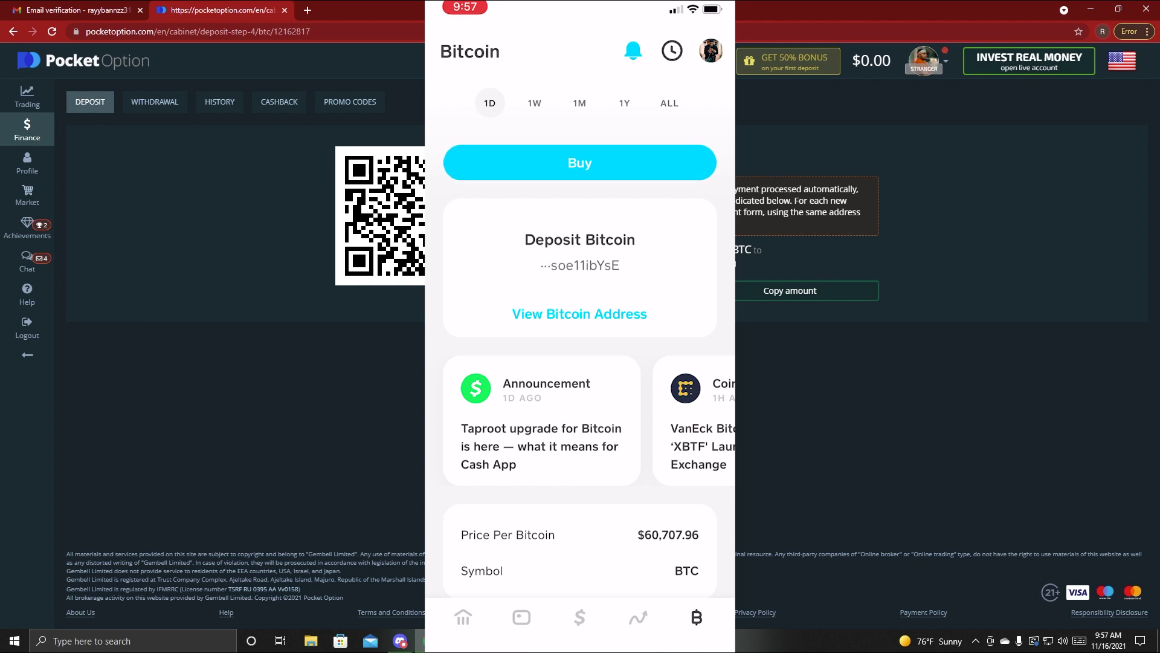
- Switch Cash App to its Bitcoin section to send to the deposit address
left_click(696, 616)
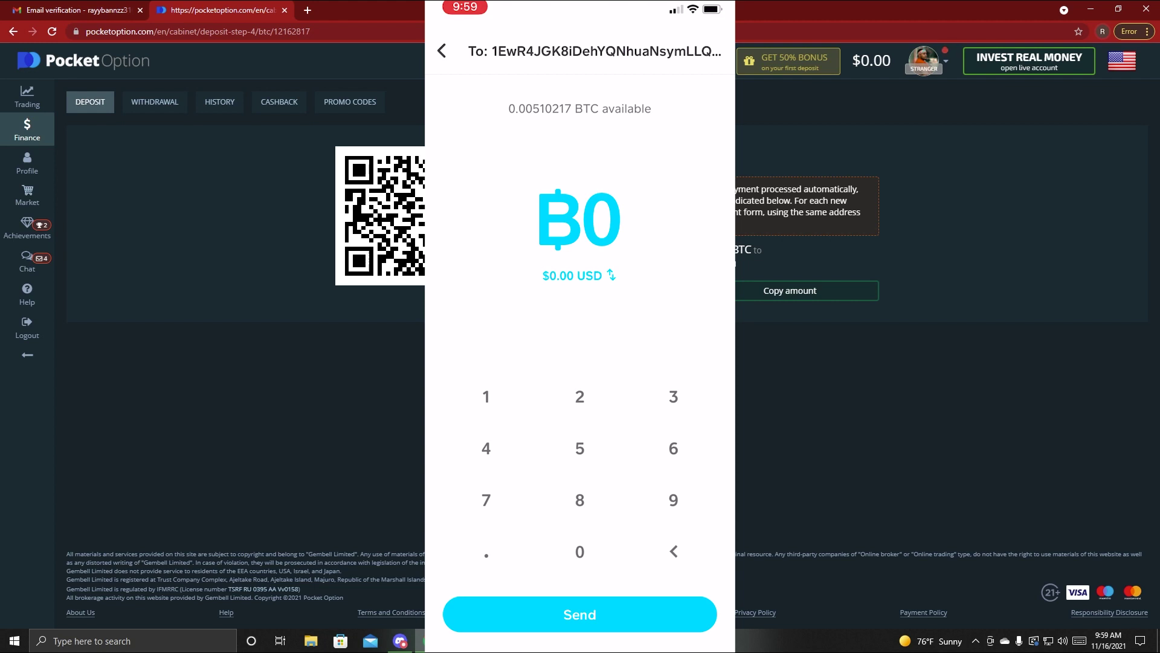
- Send 0.0049861 BTC from Cash App and authorise it with the Cash PIN
type(".")
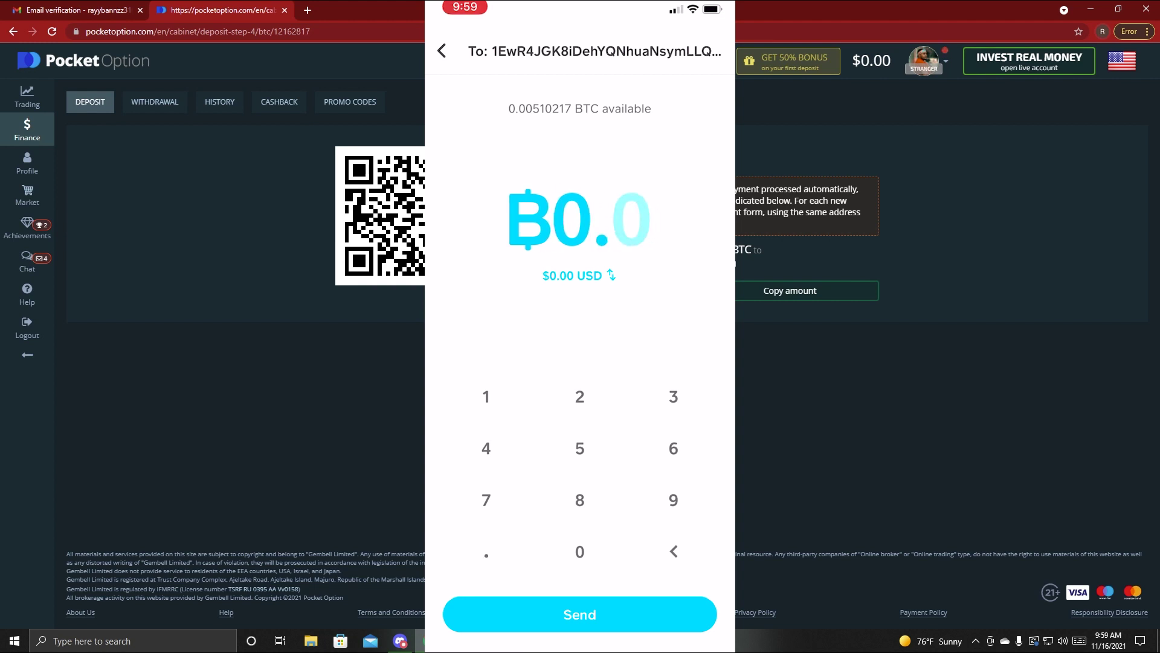
type("004")
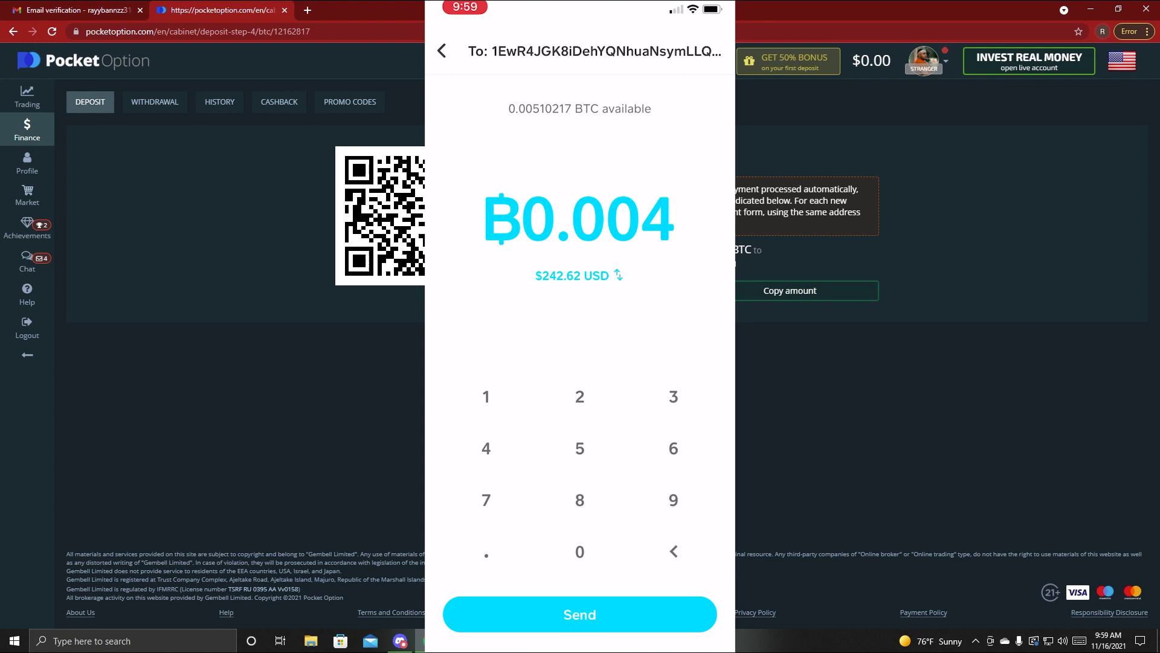
type("9861")
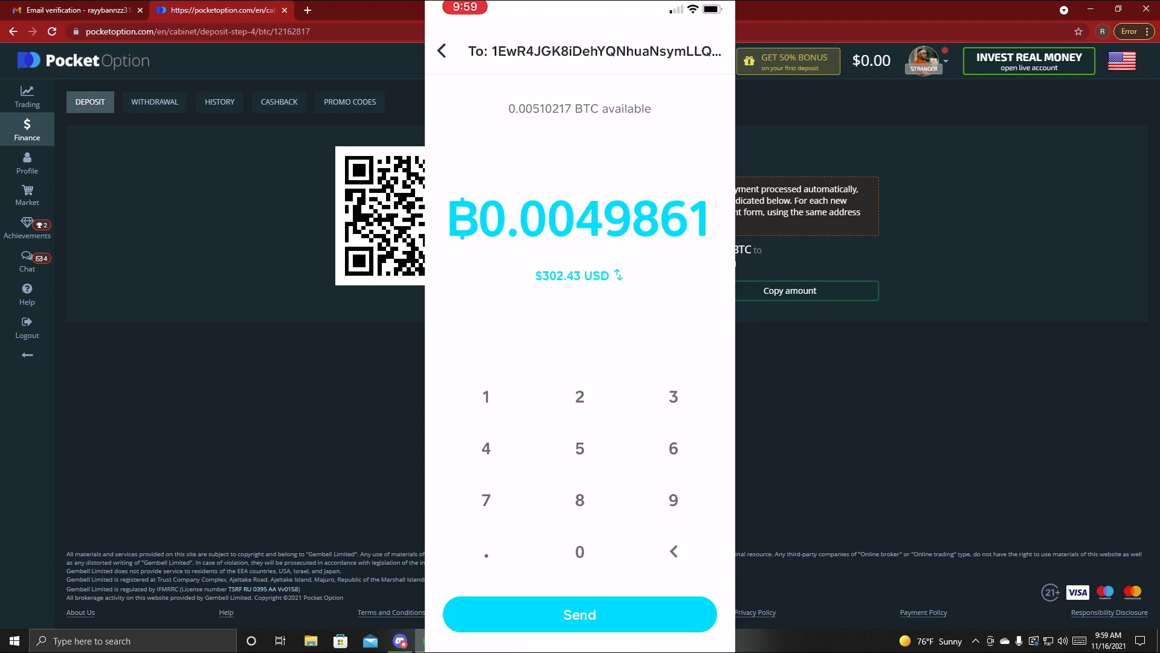
left_click(580, 614)
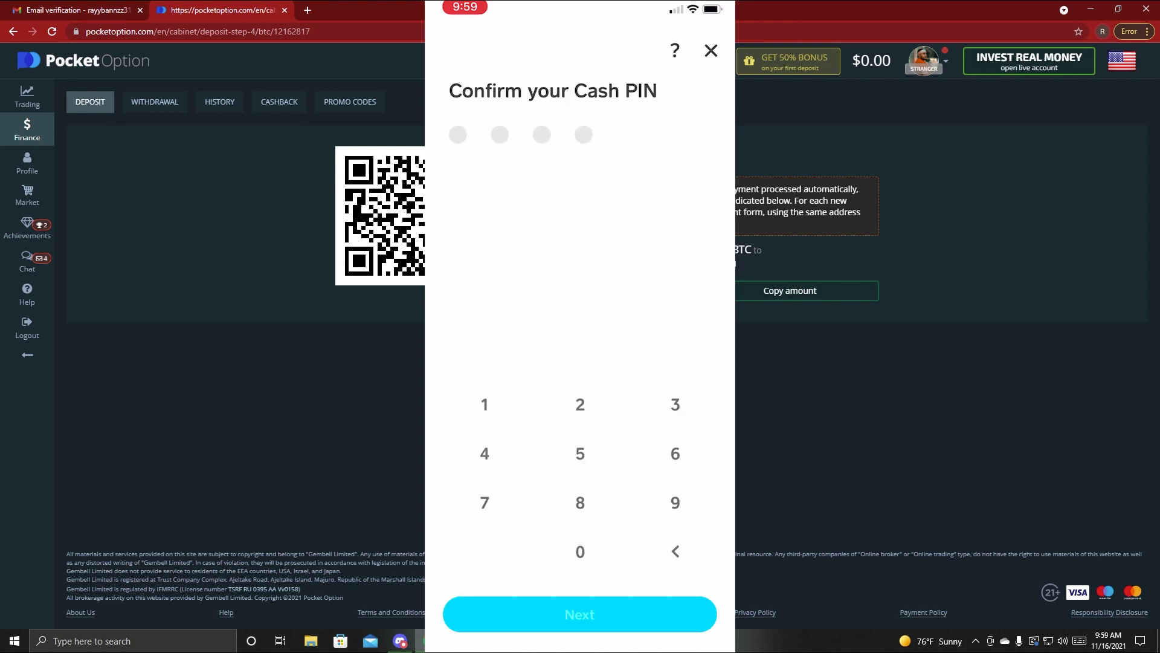
left_click(580, 404)
left_click(580, 551)
left_click(580, 551)
left_click(580, 551)
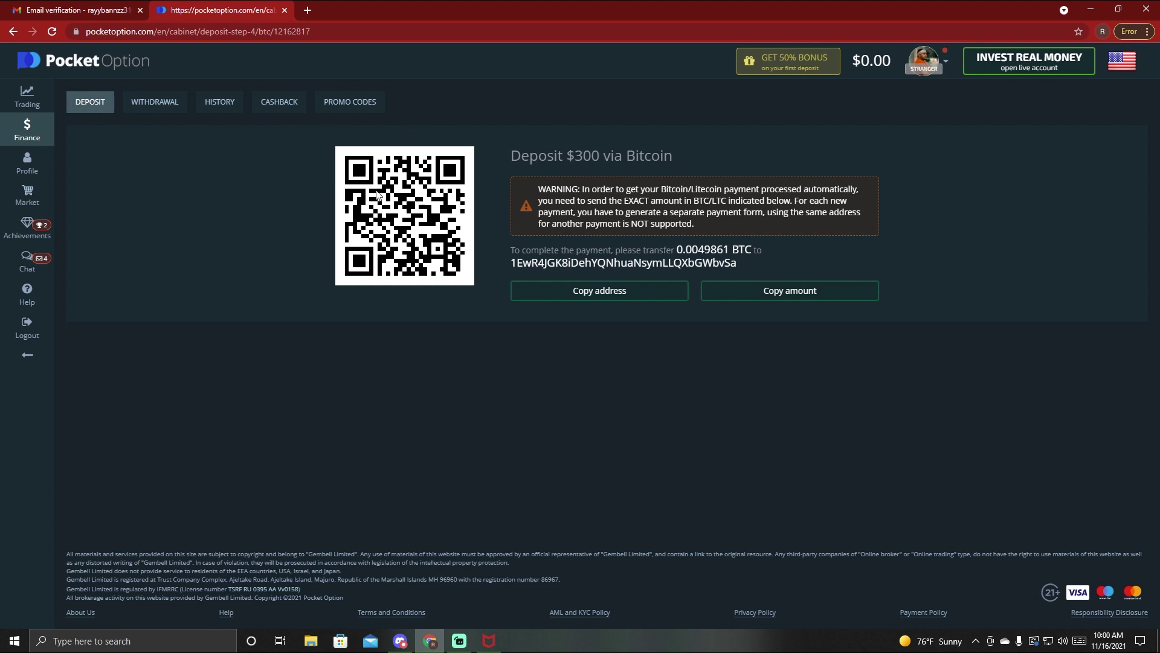
- Switch Finance to Withdrawal, showing 0 USD free balance and a 10 USD minimum
left_click(159, 107)
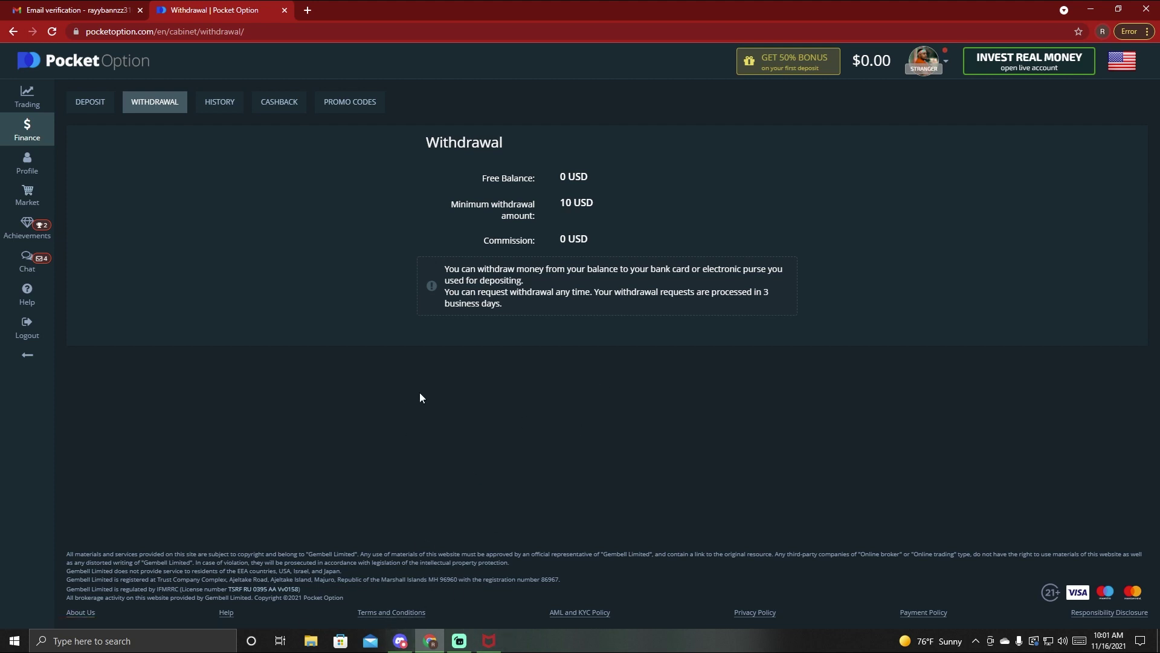
- Check the balance history's deposit records for the pending 300 USD deposit, then view Cashback
left_click(224, 106)
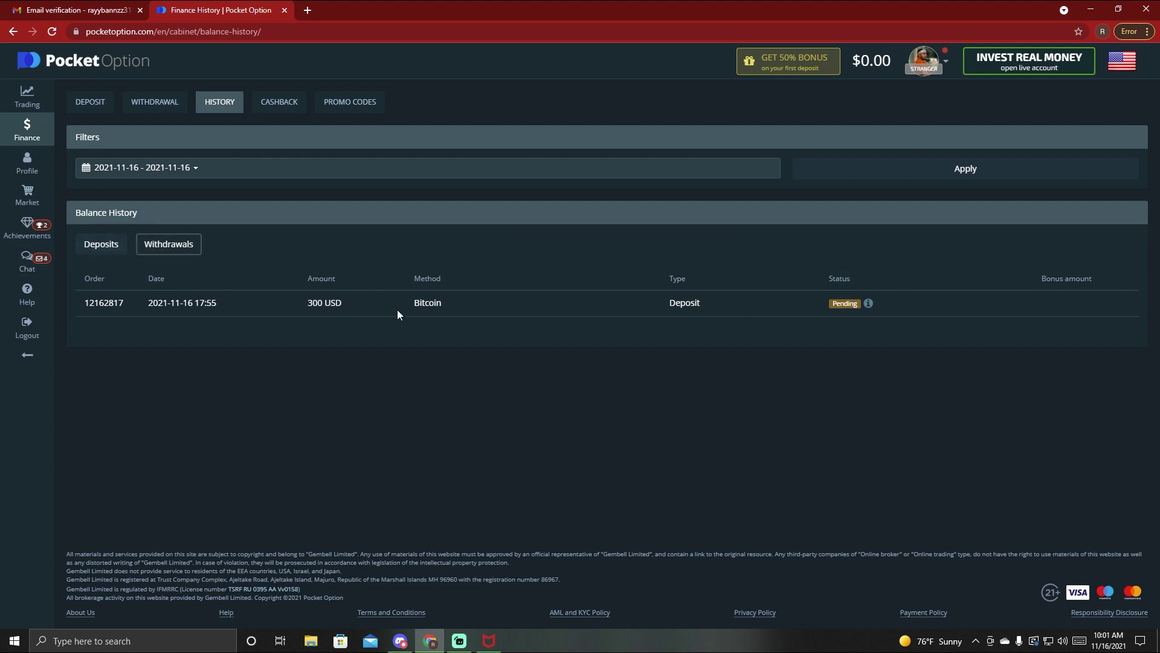
left_click(184, 242)
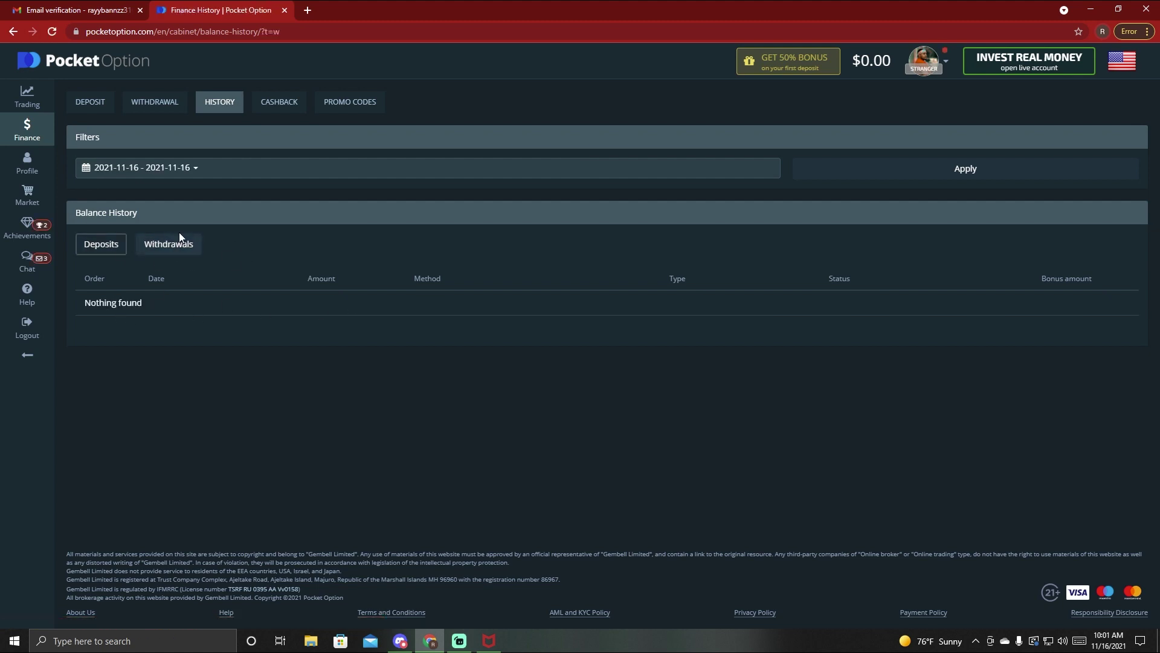
left_click(103, 248)
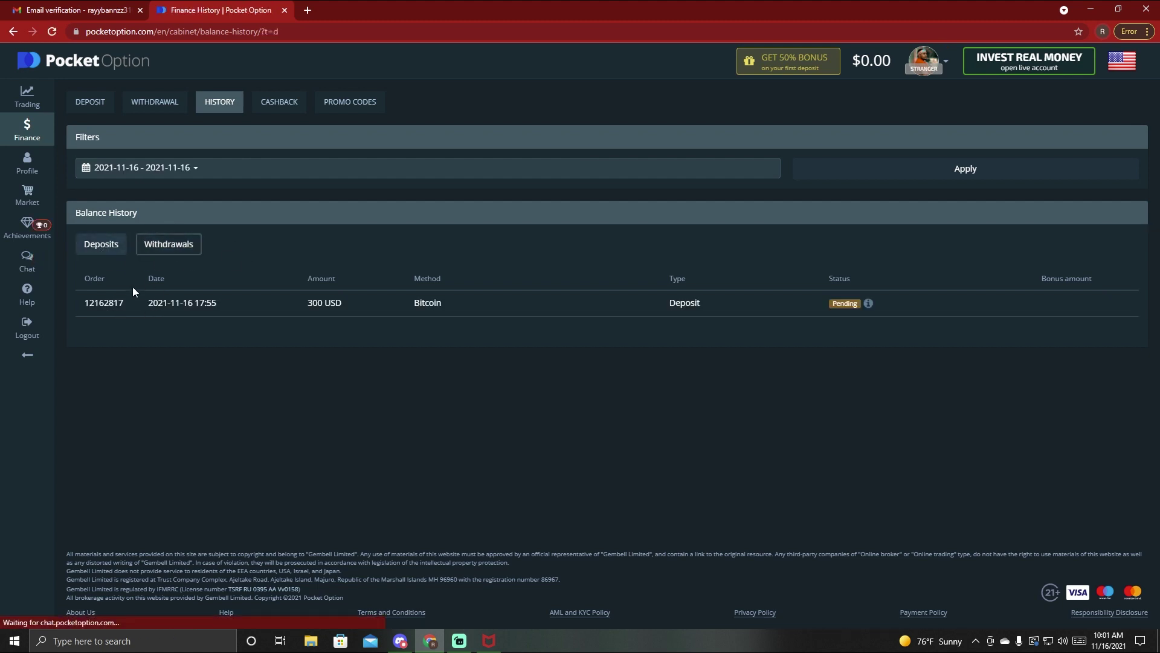
left_click(277, 104)
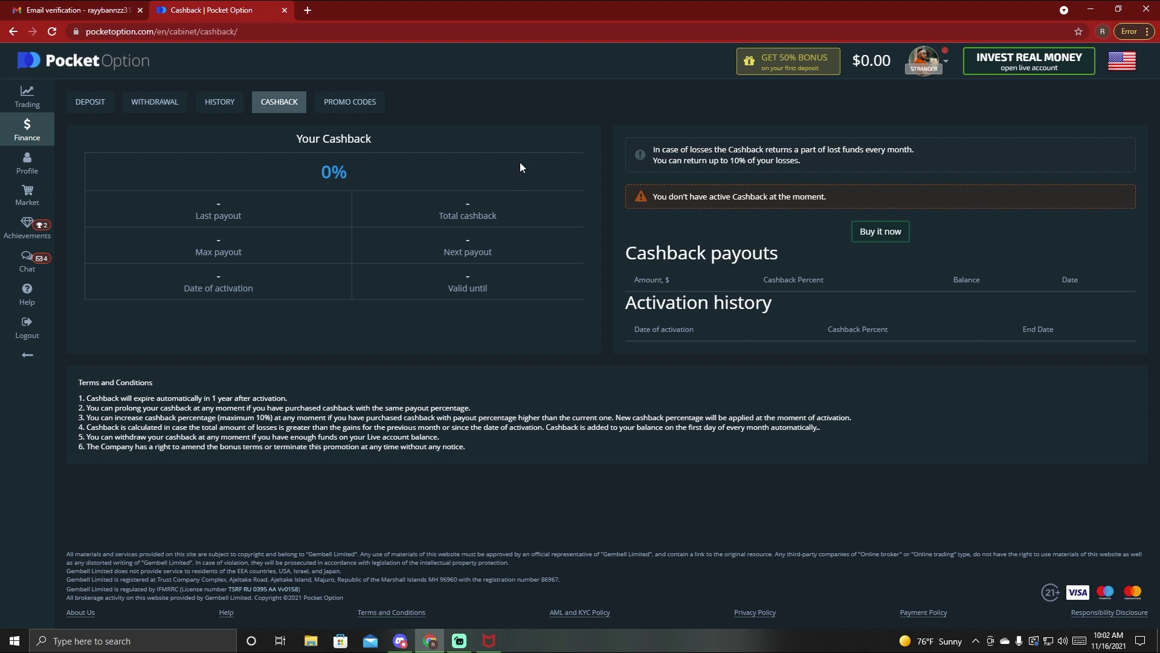
- Review the promo codes, including 1MORECHANCE at 50%, then return to Deposit
left_click(344, 107)
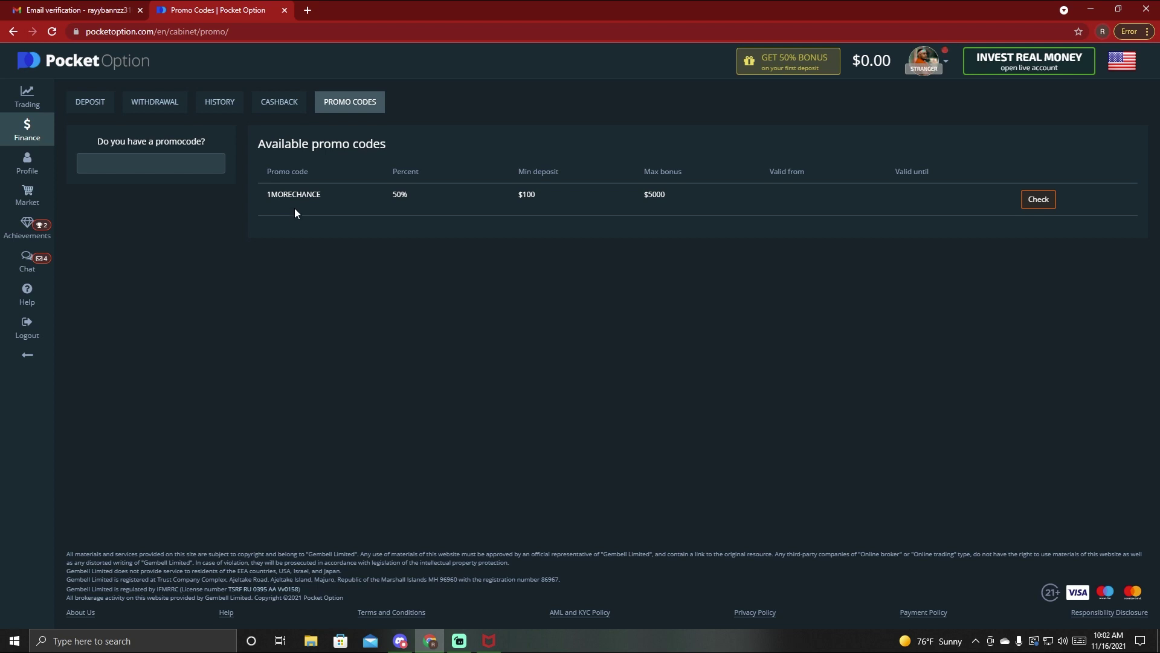
left_click(95, 106)
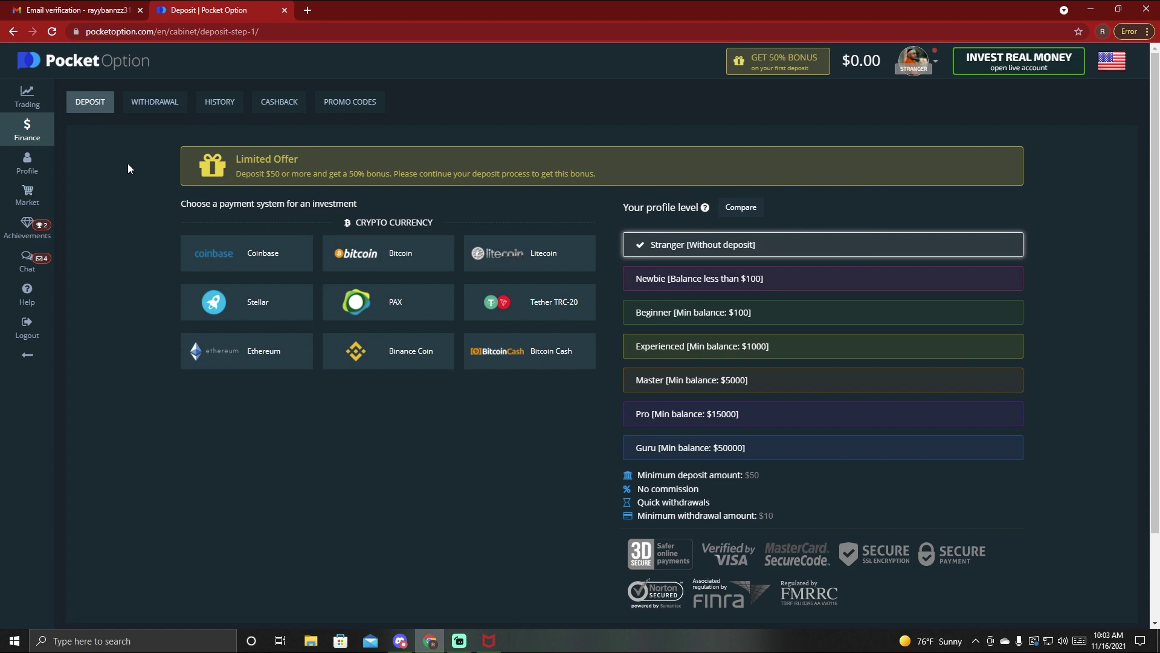
- Open the quick trading demo account and switch the AUD/CHF chart from candles to a line
left_click(32, 96)
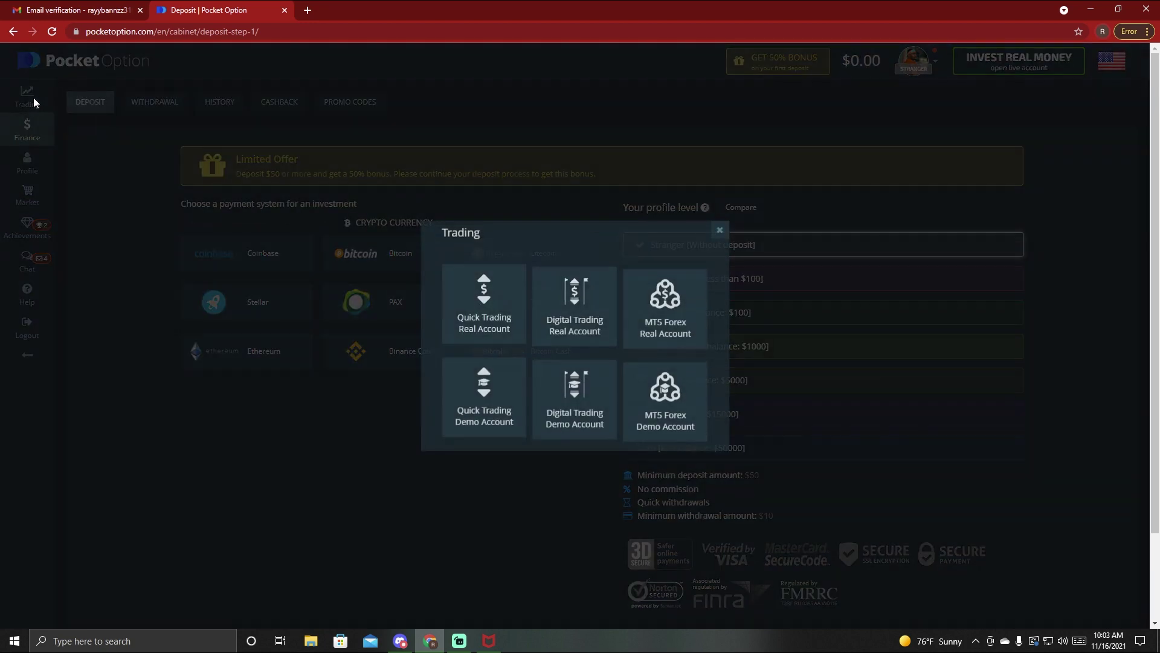
left_click(488, 387)
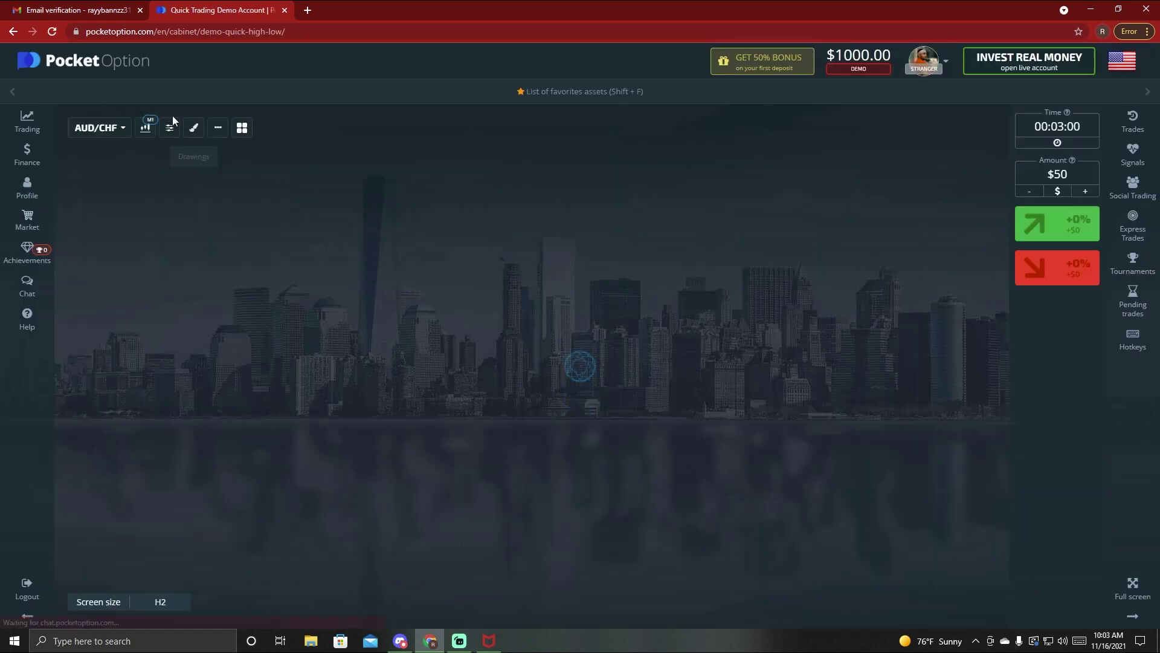
left_click(147, 128)
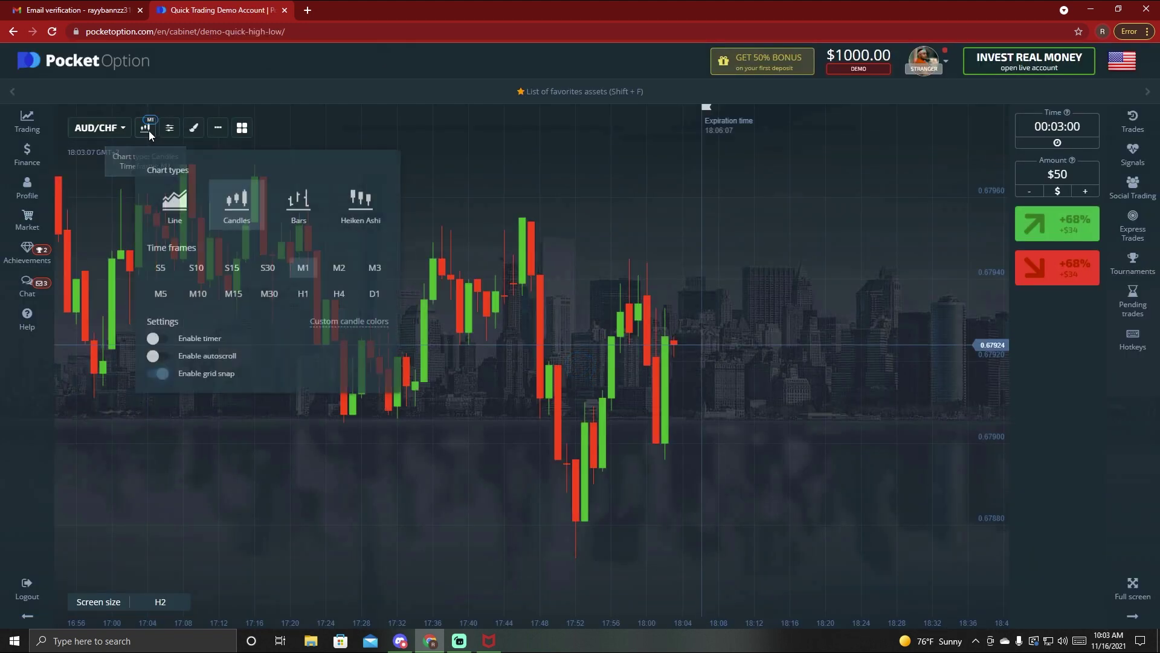
left_click(175, 200)
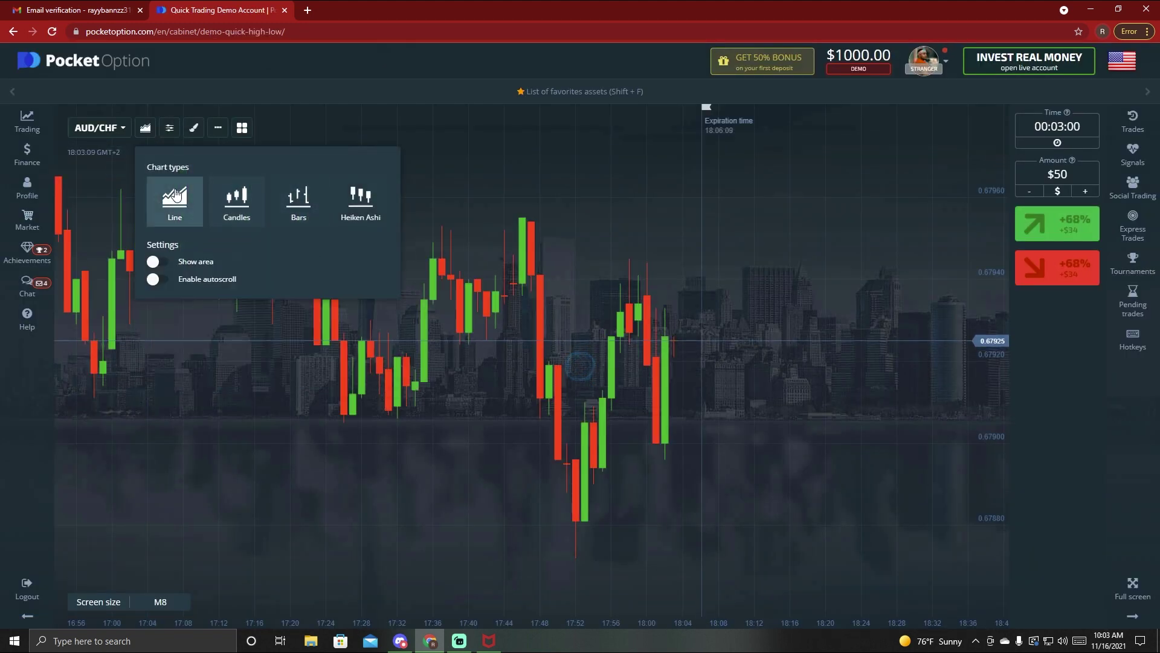
left_click(579, 306)
scroll(415, 388, "down", 5)
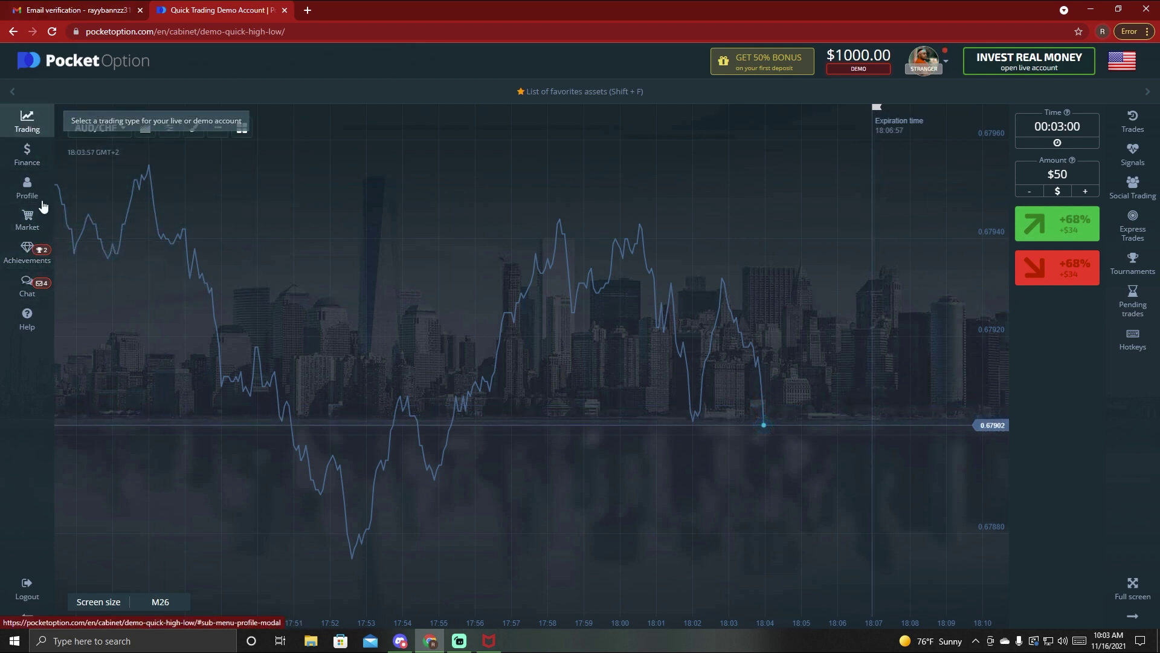
- Open Support Chat from the chat list and follow its support request link
left_click(27, 283)
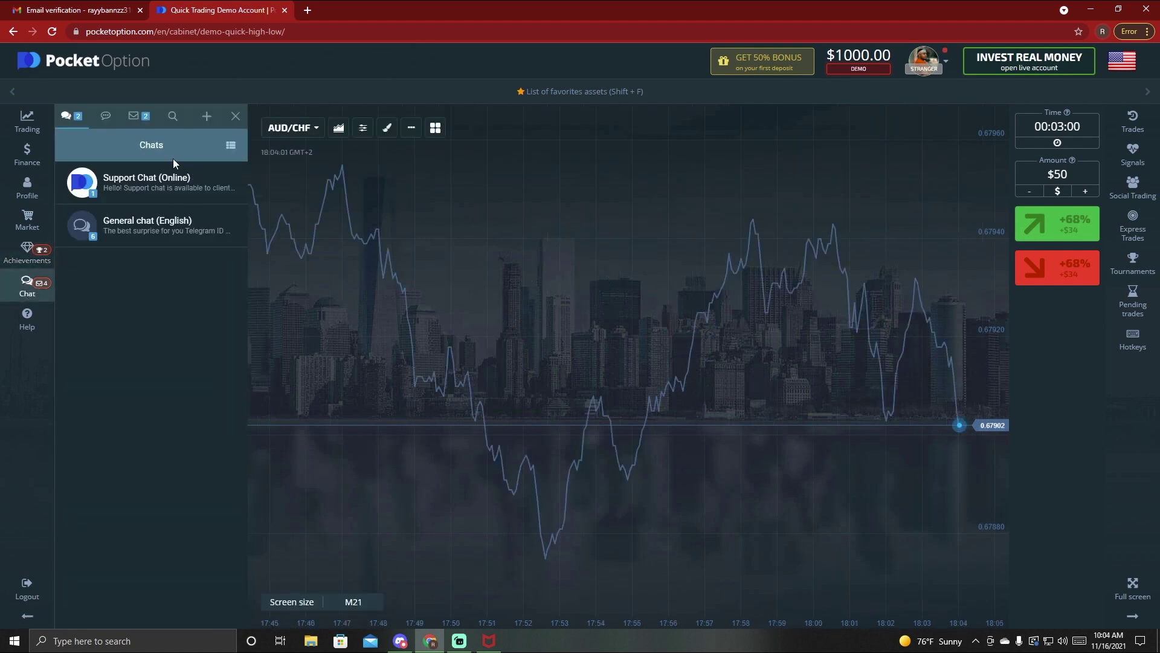
left_click(156, 192)
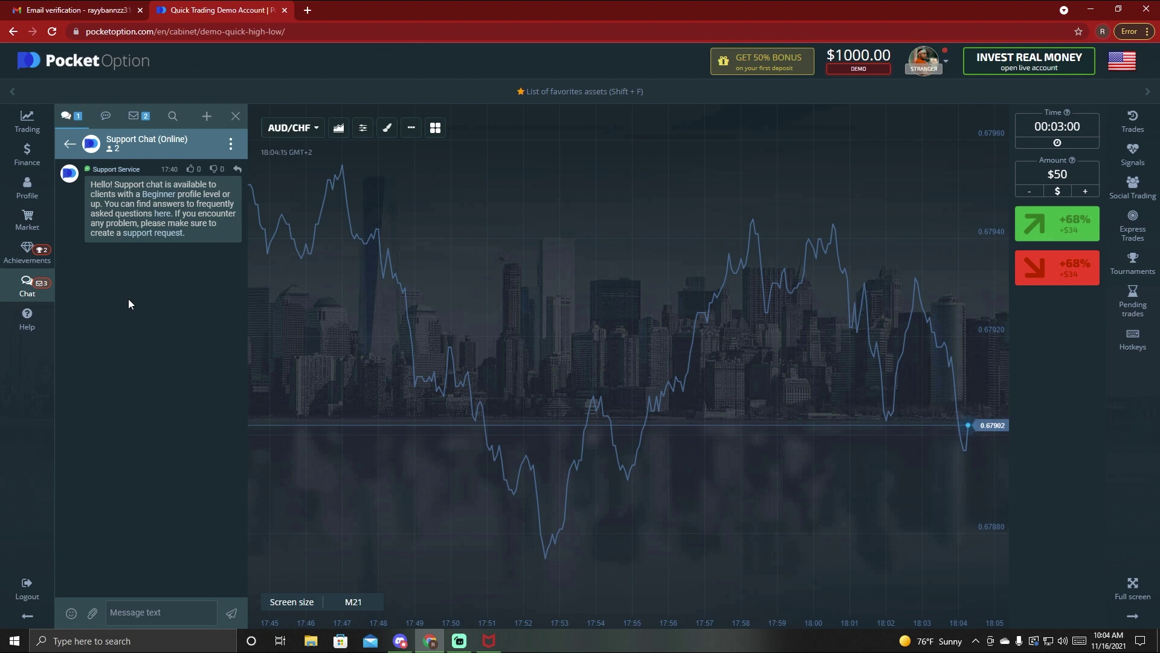
left_click(151, 235)
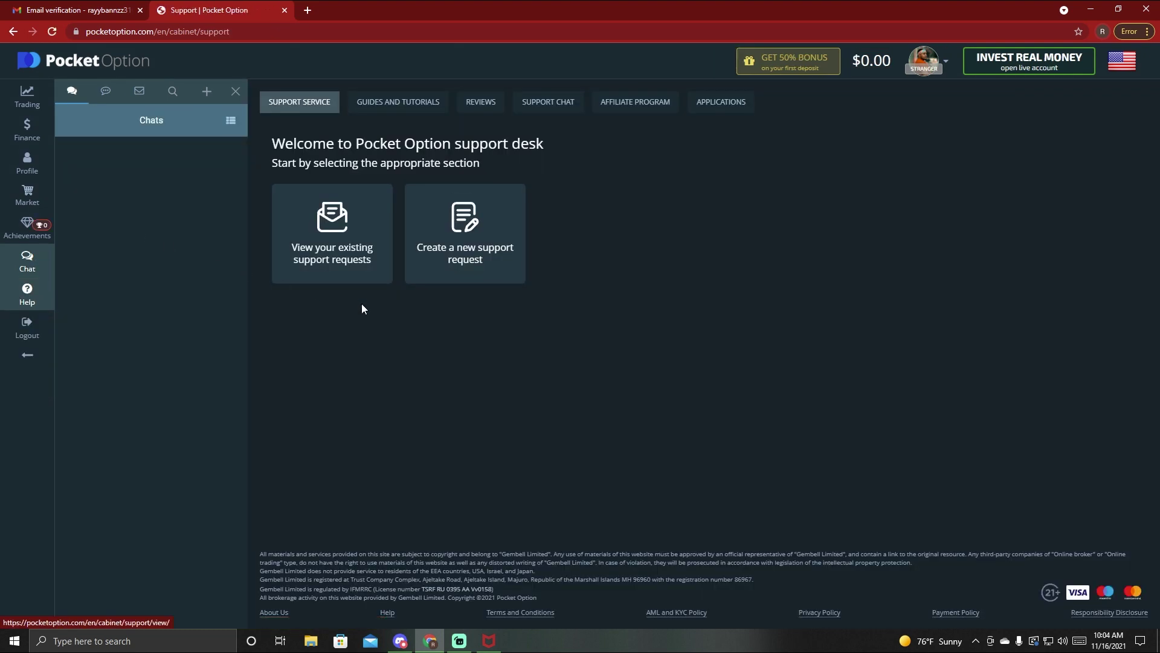